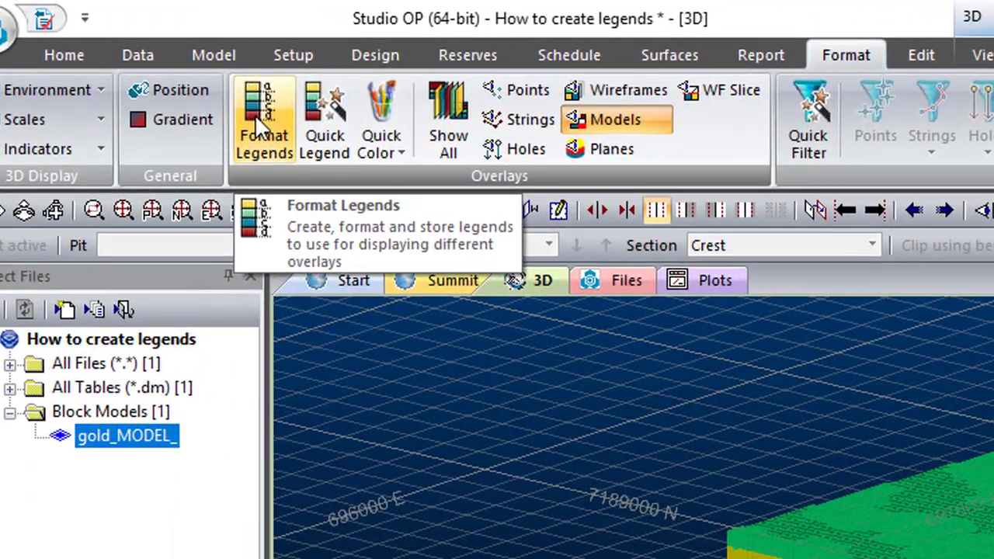
Step: Start a new legend for the project file, based on the LITO field of the gold_model_ block model
click(159, 63)
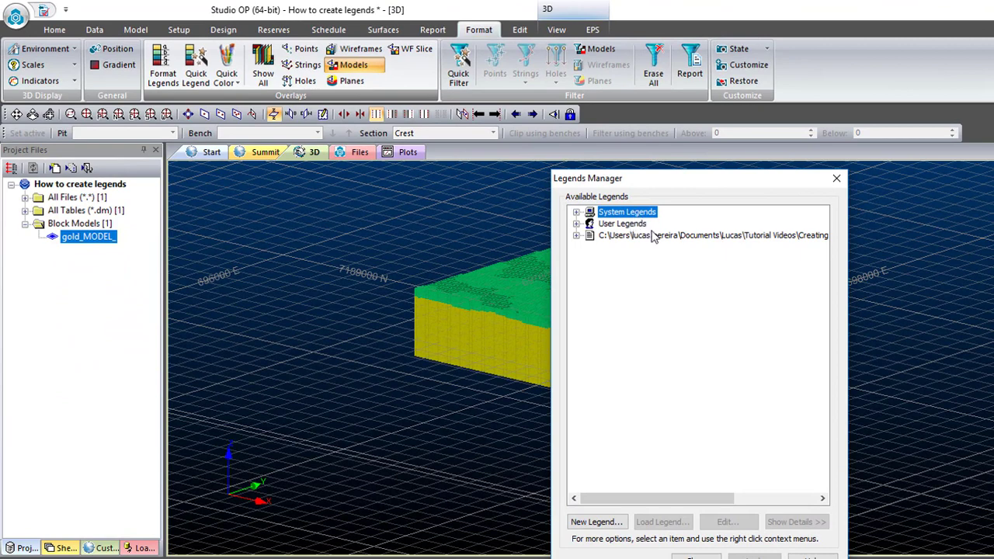
click(649, 236)
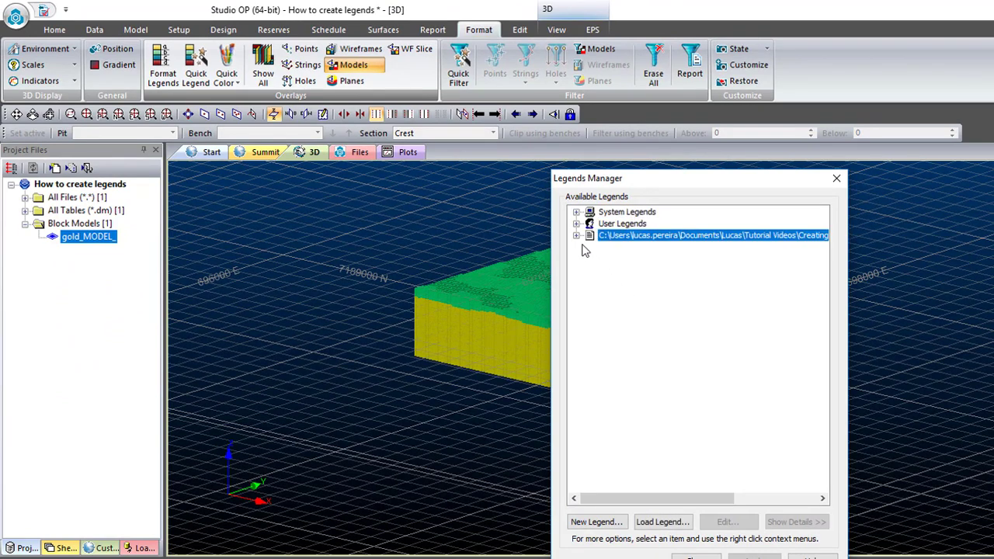
click(597, 521)
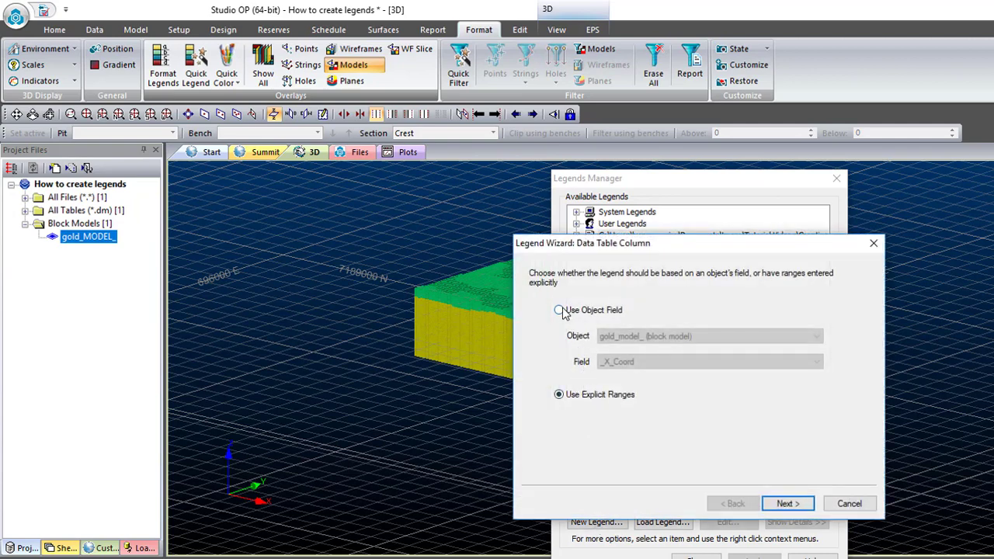
click(560, 310)
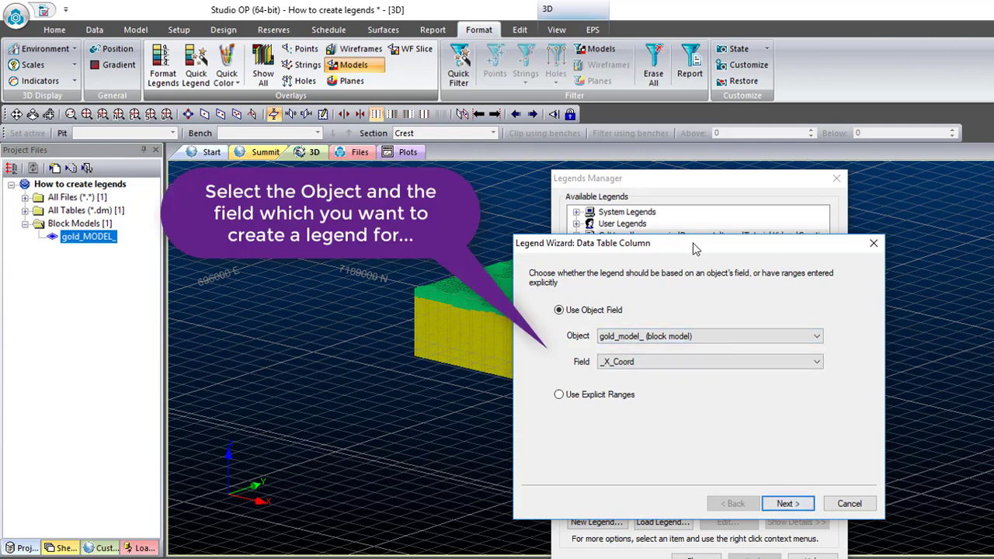
drag(694, 247, 688, 209)
click(656, 326)
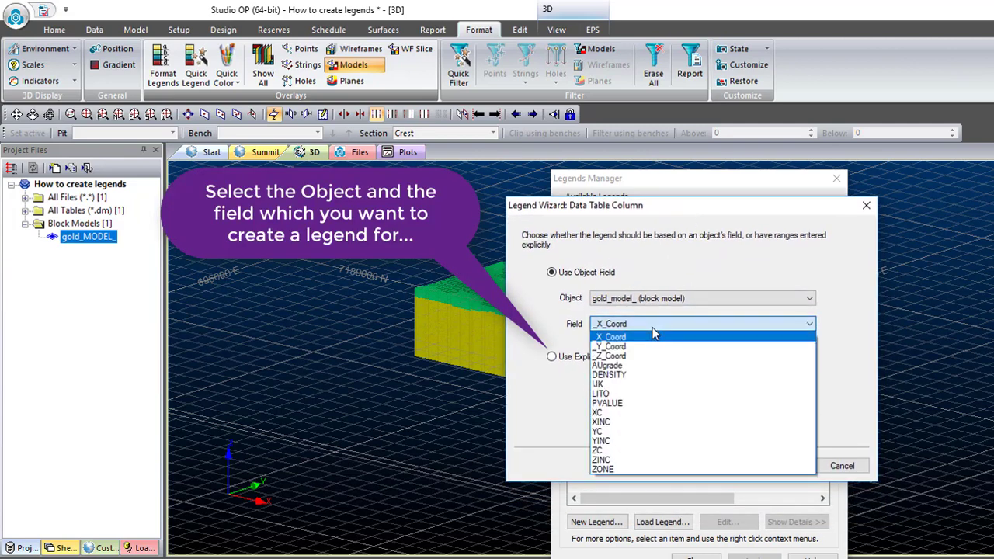
click(640, 395)
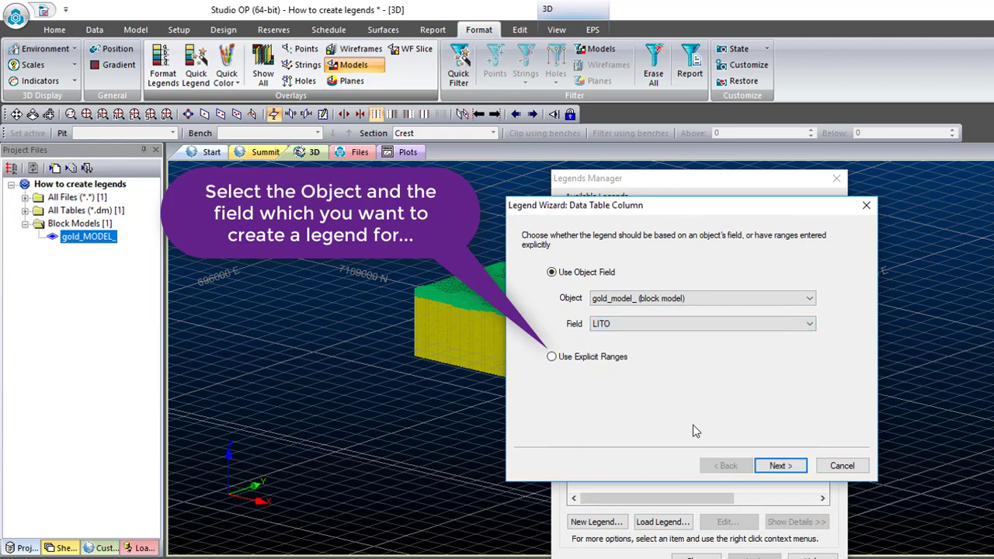
click(779, 466)
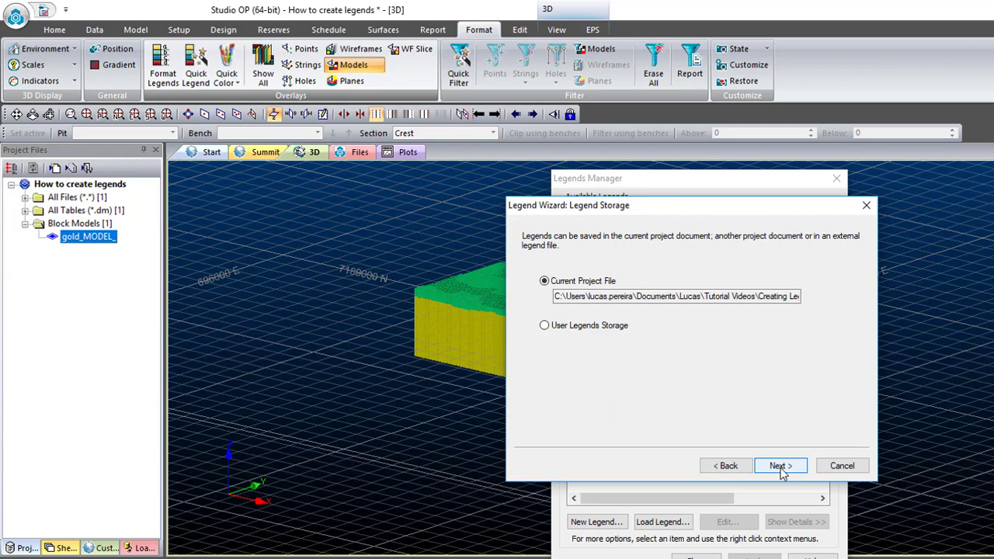
Step: Store the legend in the current project file and name it LITO_legend
click(780, 466)
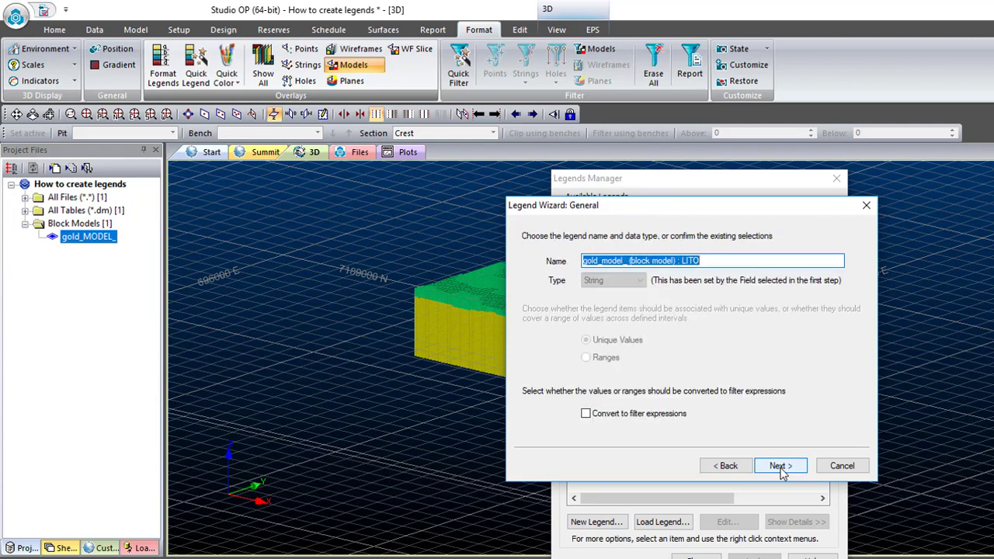
click(681, 260)
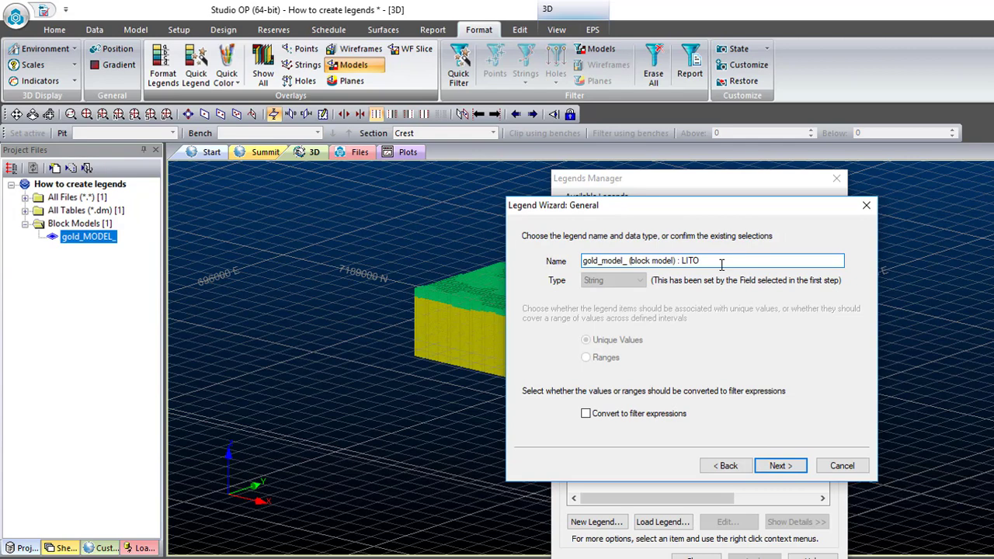
key(BackSpace)
key(BackSpace)
key(BackSpace)
key(BackSpace)
key(BackSpace)
key(BackSpace)
key(BackSpace)
key(BackSpace)
key(BackSpace)
key(BackSpace)
key(BackSpace)
key(BackSpace)
key(BackSpace)
key(BackSpace)
key(BackSpace)
key(BackSpace)
key(BackSpace)
key(BackSpace)
key(BackSpace)
key(BackSpace)
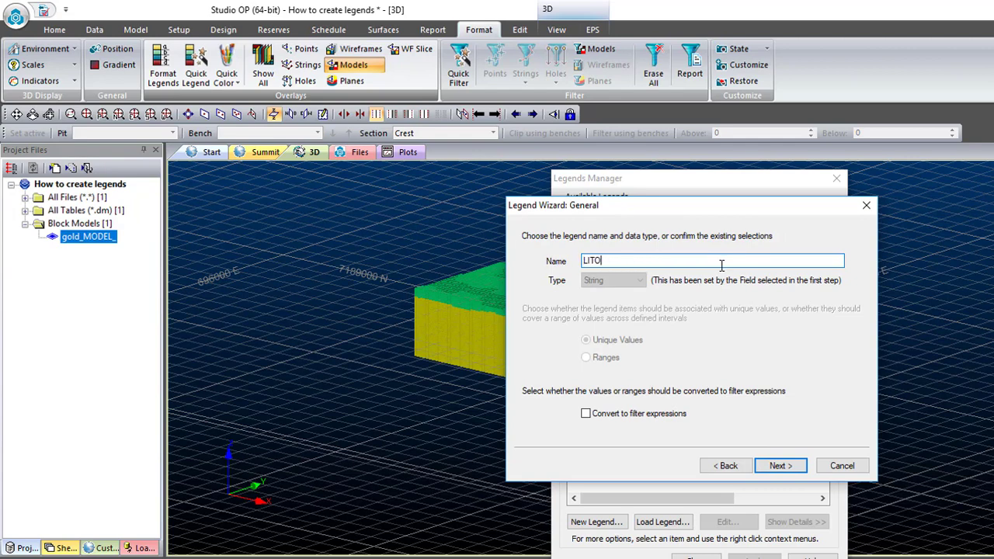
text(_legend)
key(Return)
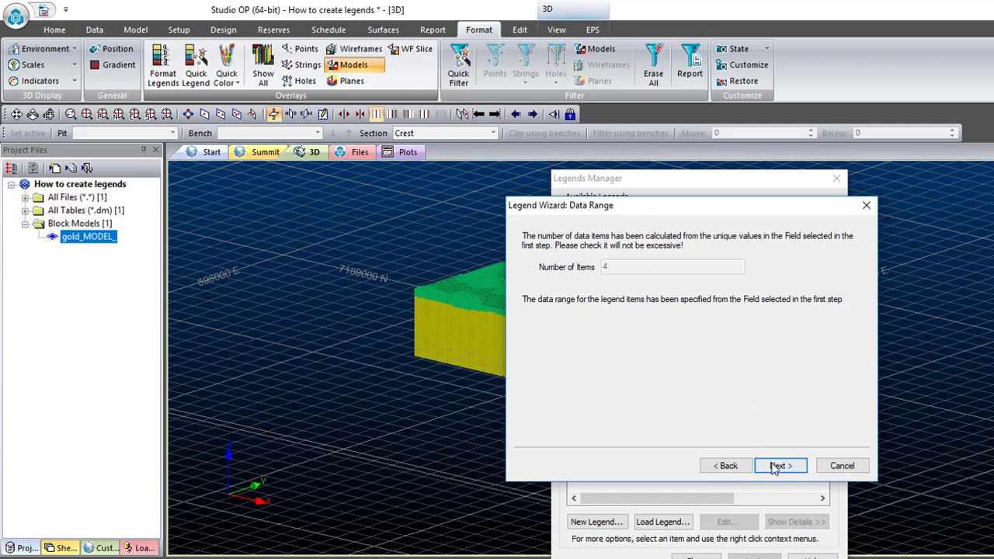
Step: Preview the legend with the Rainbow blue->red coloring, finish creating it and close the Legends Manager
click(777, 466)
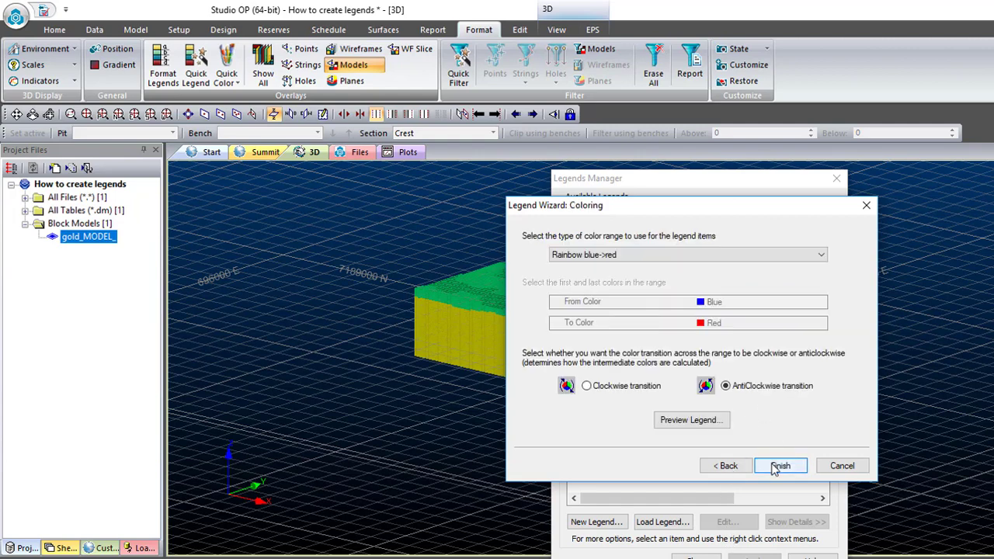
click(697, 420)
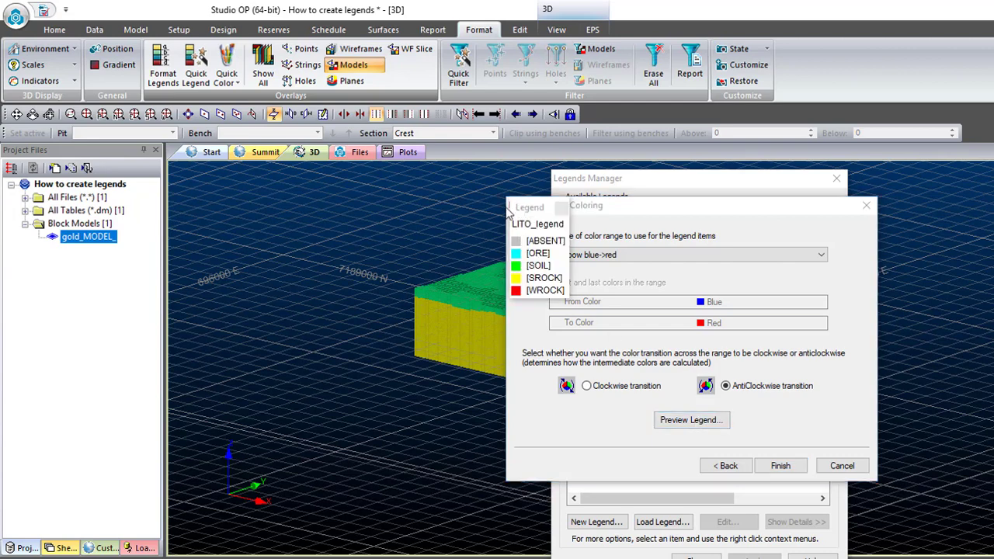
drag(520, 205, 472, 190)
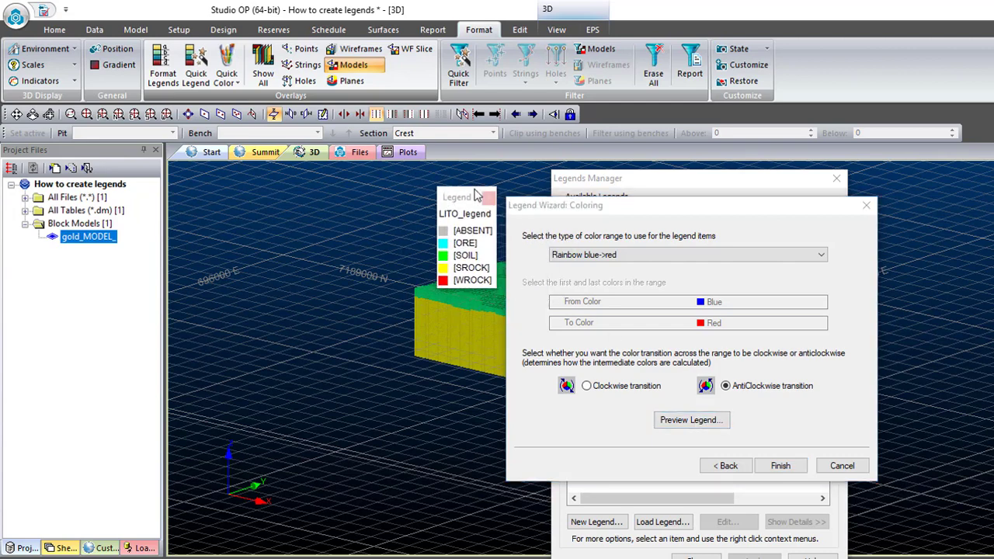
click(488, 198)
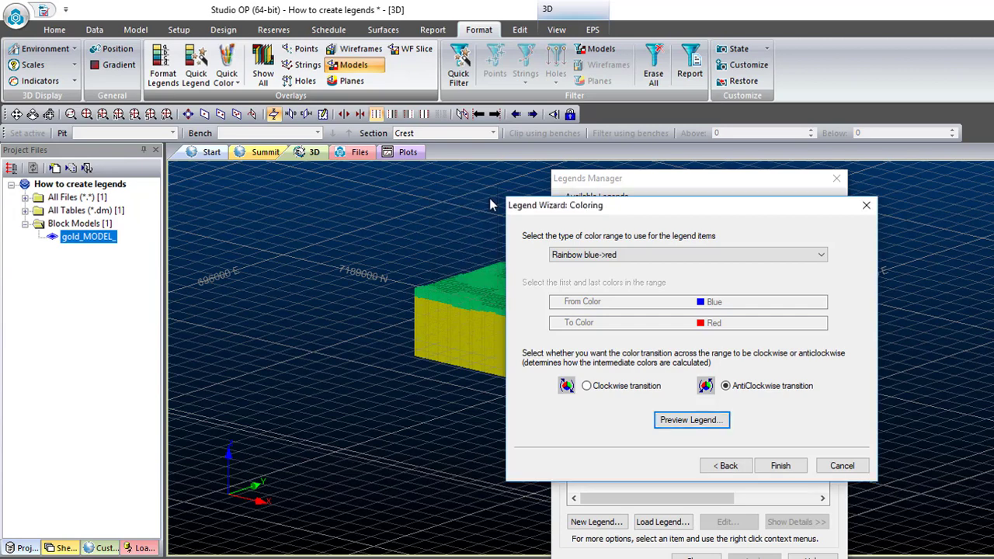
click(780, 467)
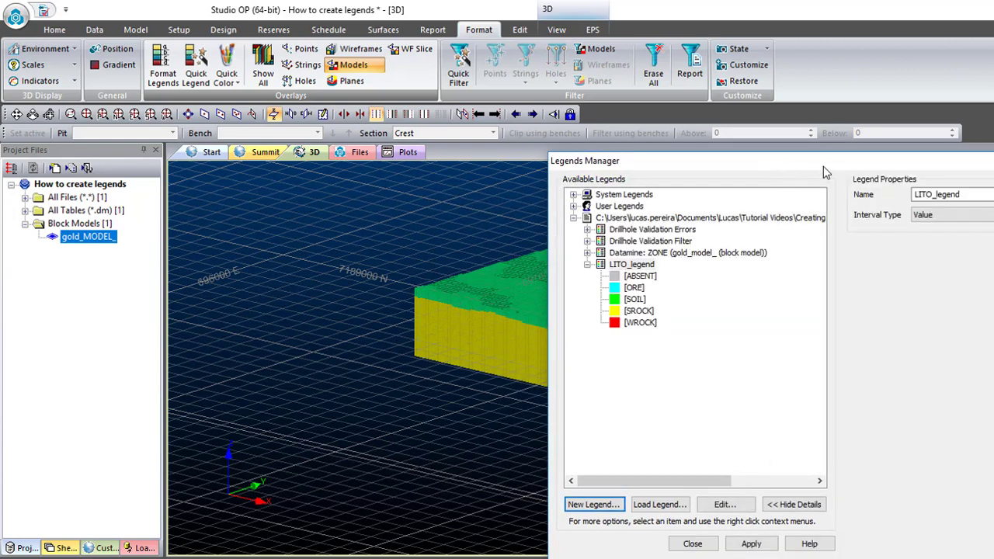
drag(823, 166, 533, 124)
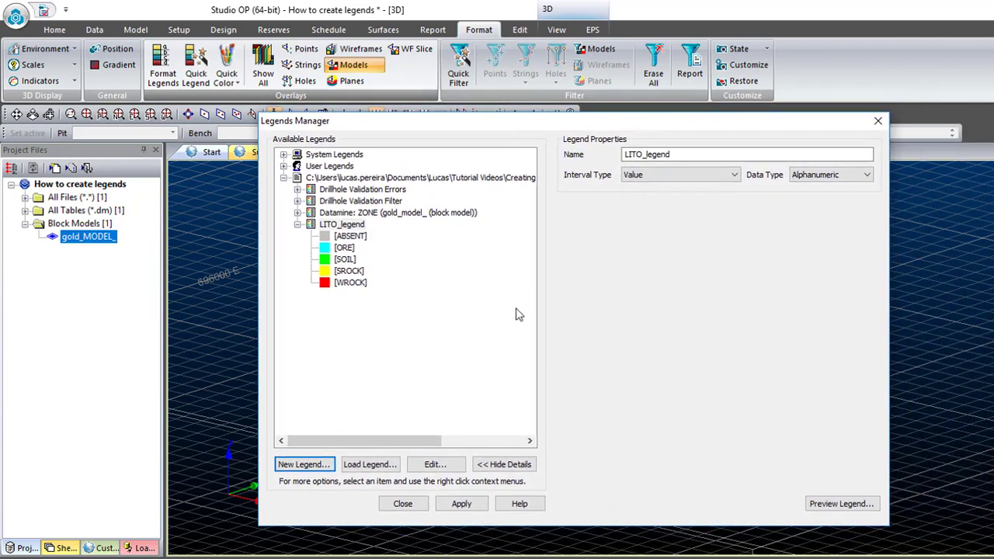
click(877, 123)
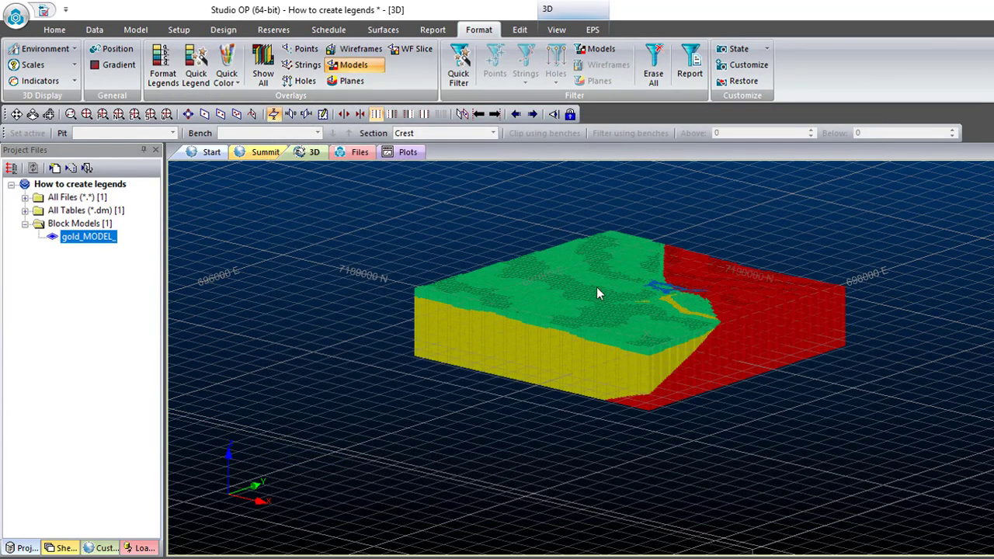
Step: Color the gold_model_ block model by the LITO column using LITO_legend
double_click(532, 288)
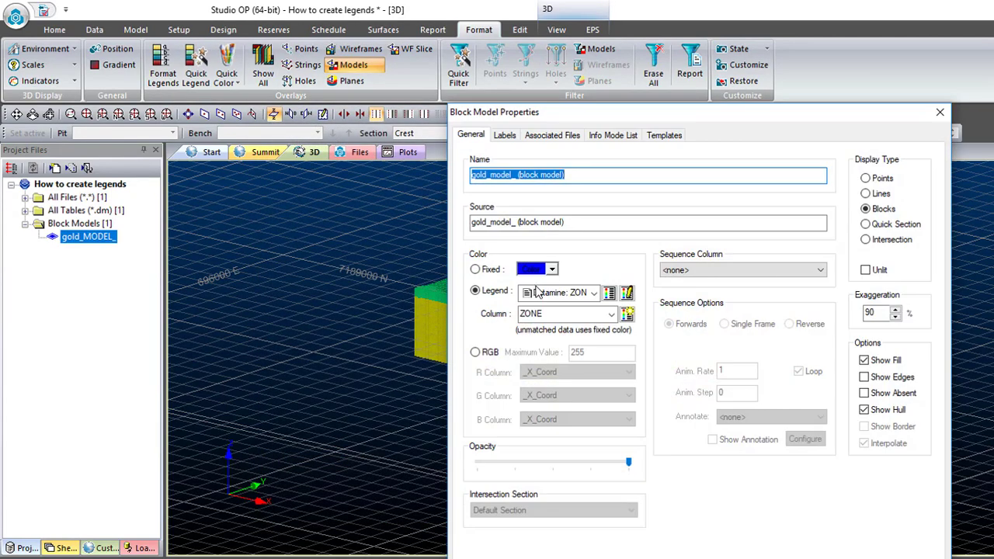
click(611, 314)
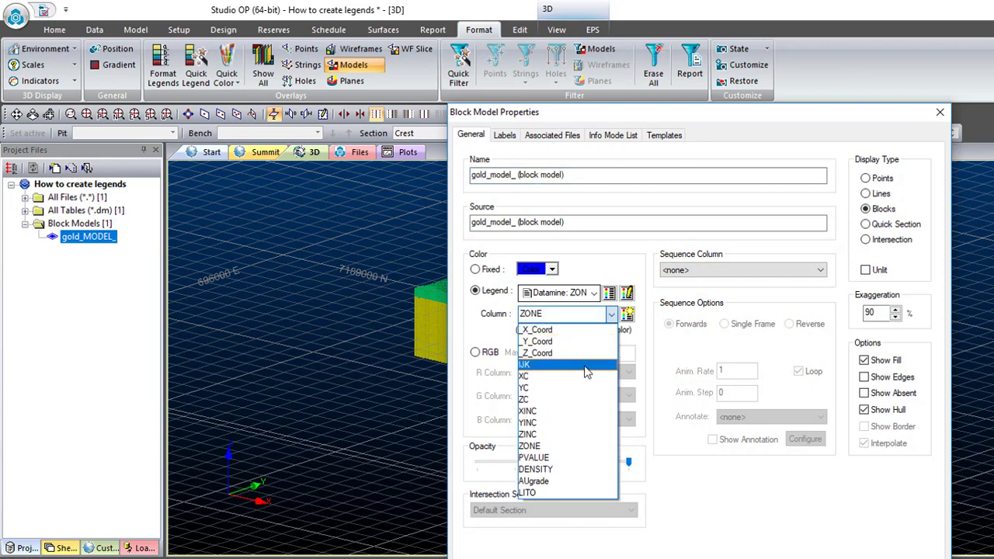
click(552, 490)
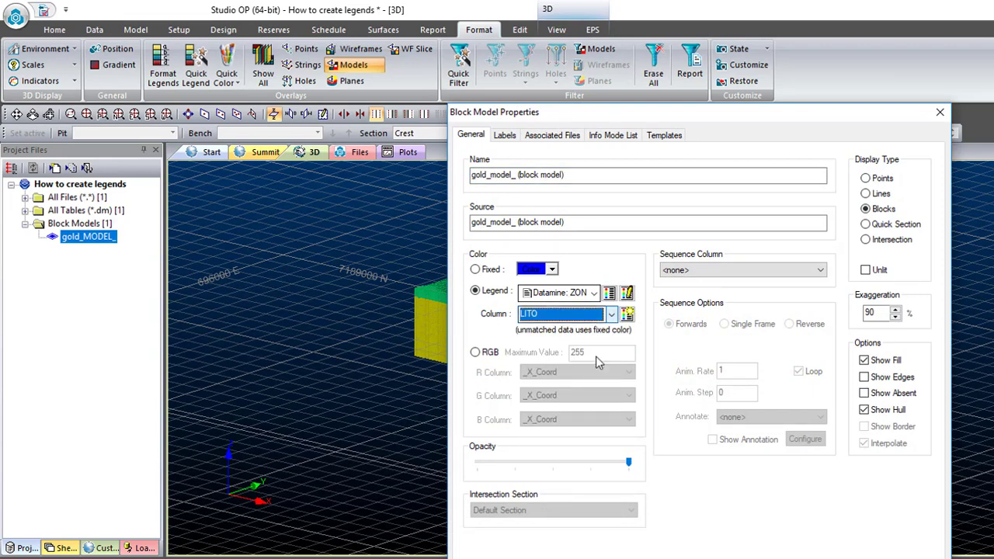
click(594, 293)
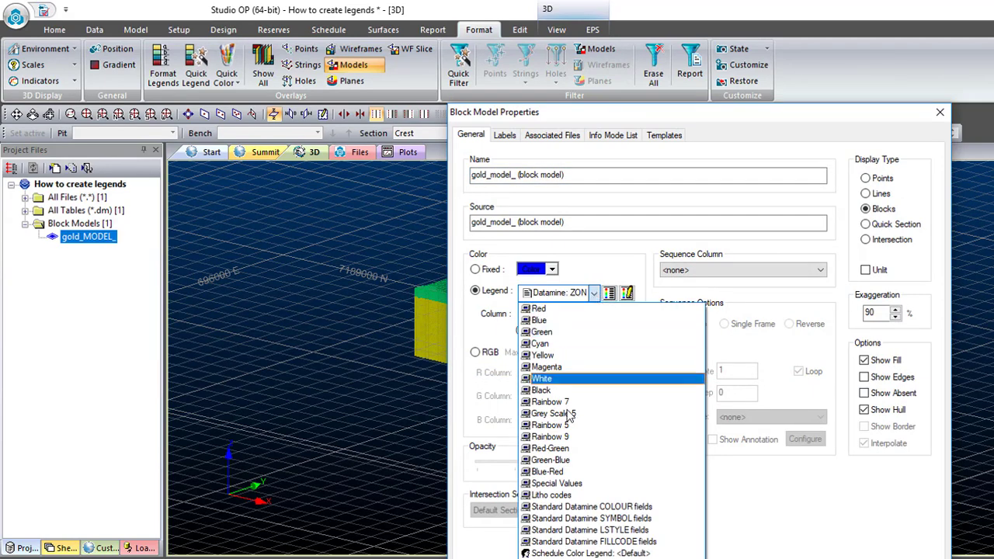
click(688, 117)
drag(665, 111, 594, 12)
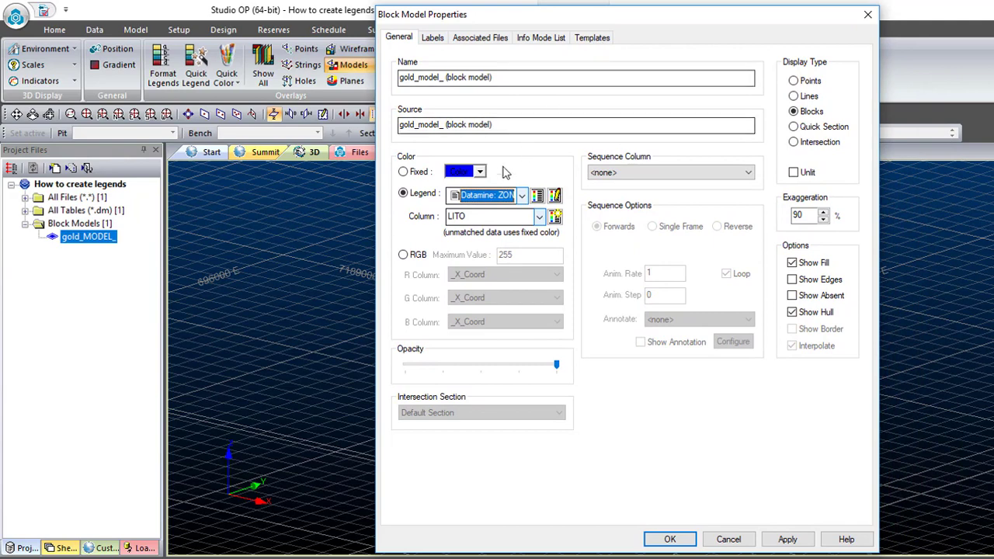
click(523, 196)
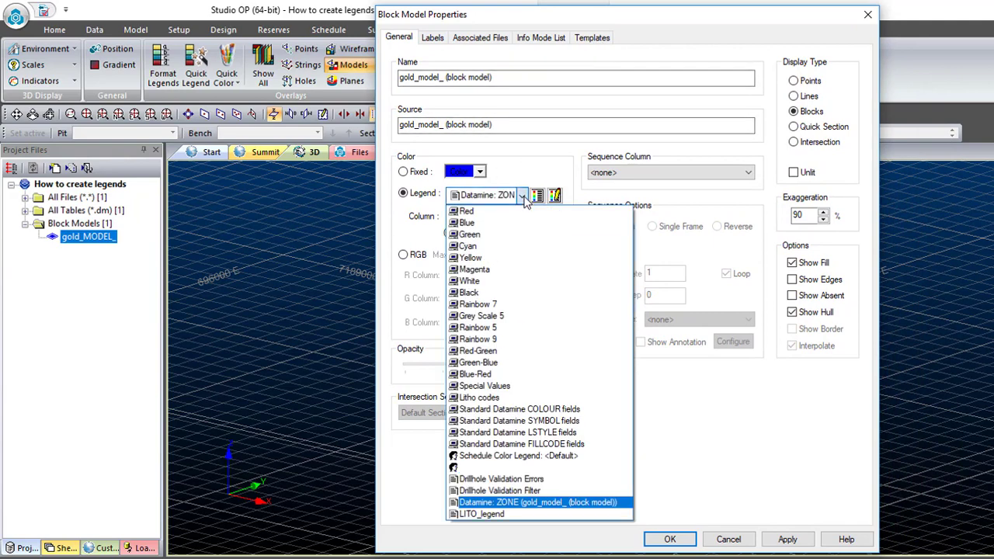
click(495, 514)
click(660, 543)
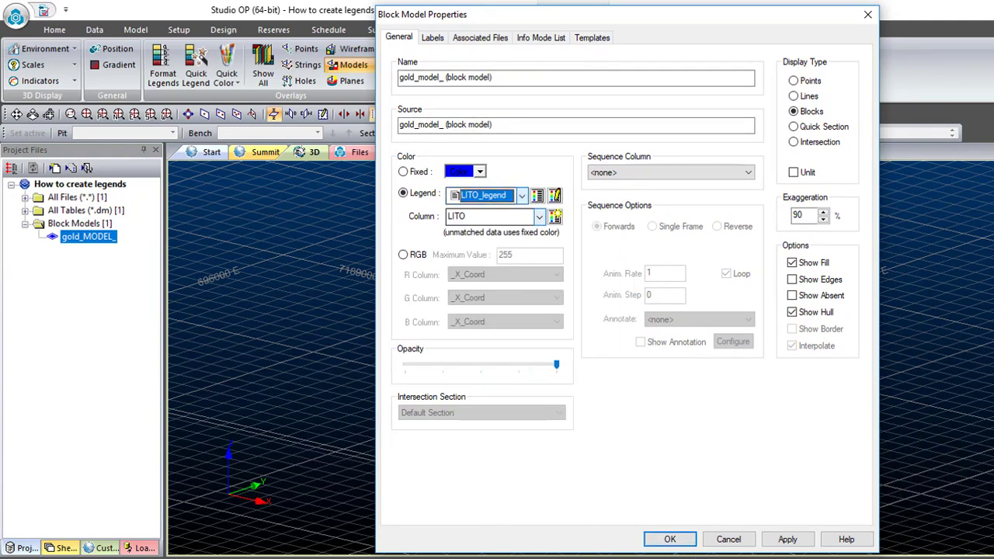
click(792, 541)
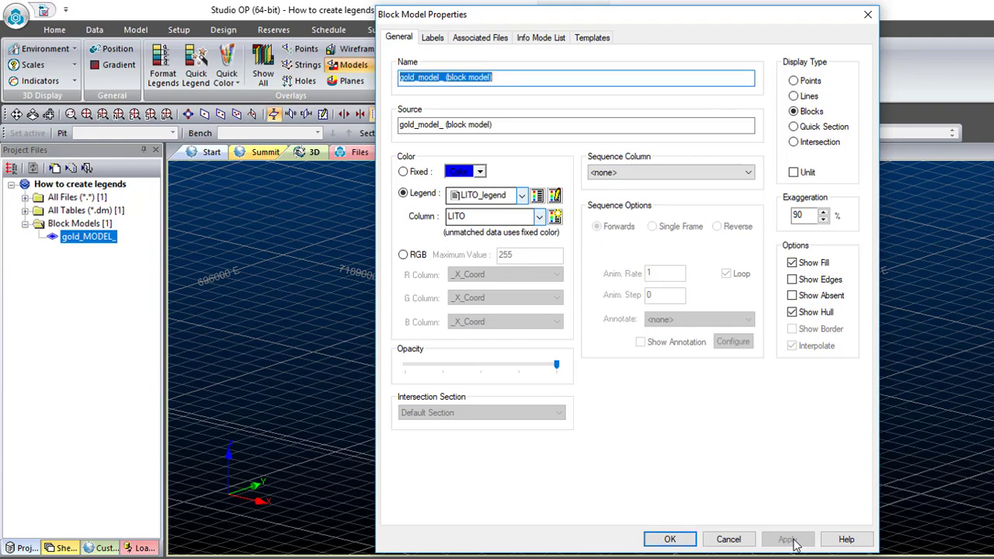
click(660, 540)
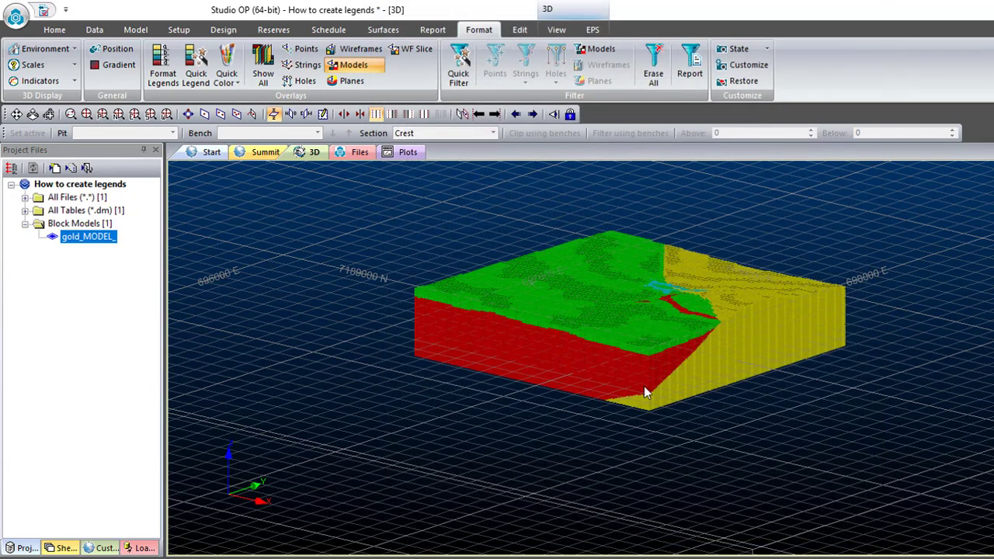
Step: Display the LITO_legend key beside the block model to compare it with the model's colors, and close the key
double_click(619, 308)
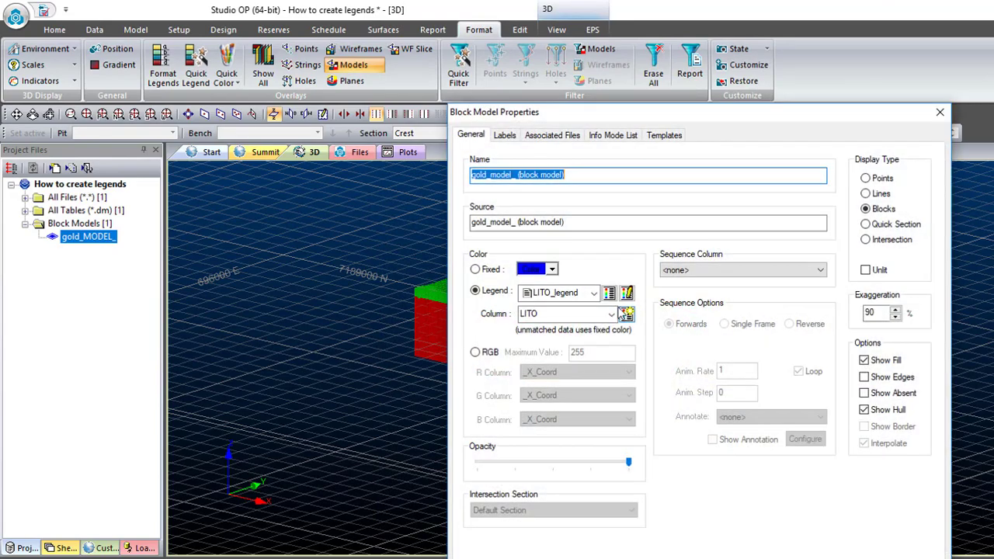
drag(622, 111, 593, 29)
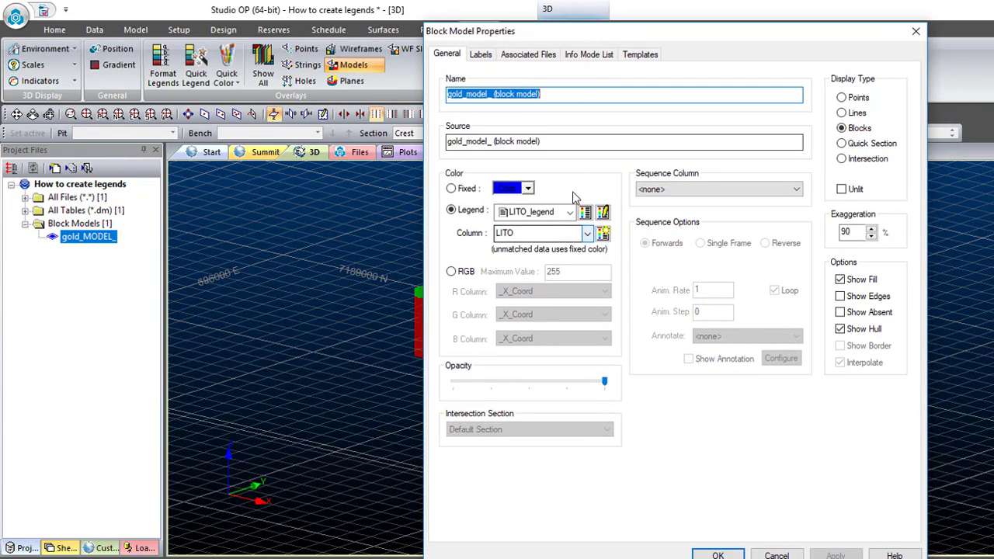
click(584, 213)
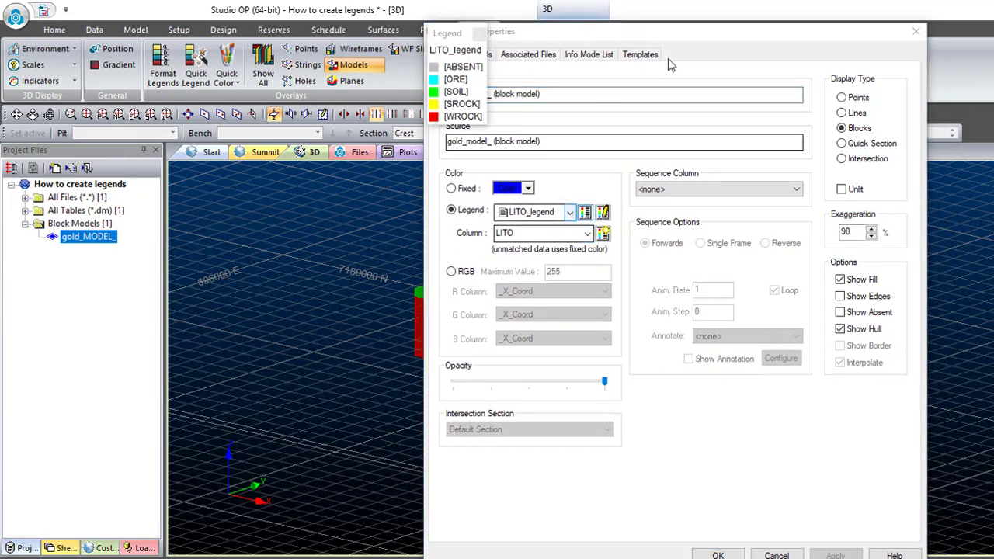
click(916, 32)
drag(464, 35, 297, 215)
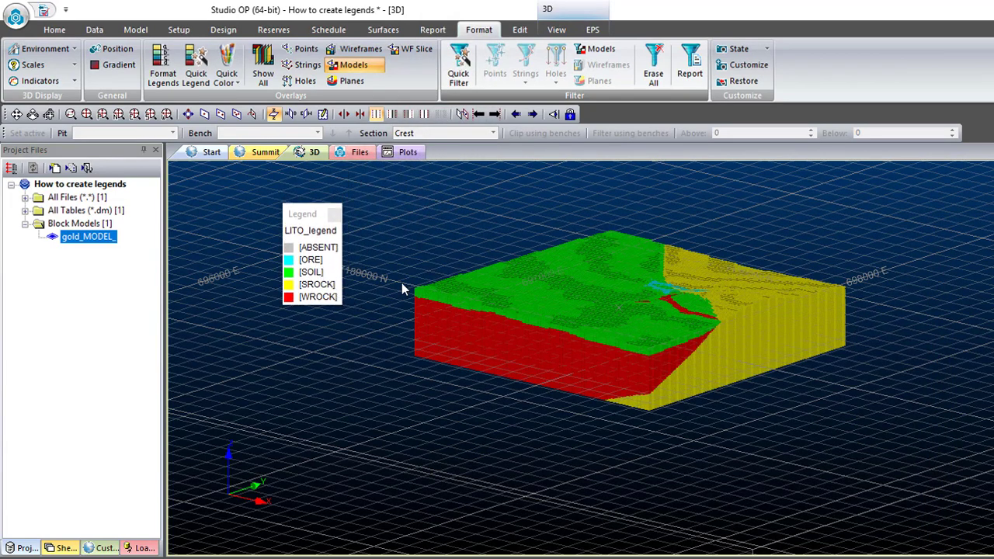
shift+drag(691, 281, 697, 207)
scroll(697, 207, up, 3)
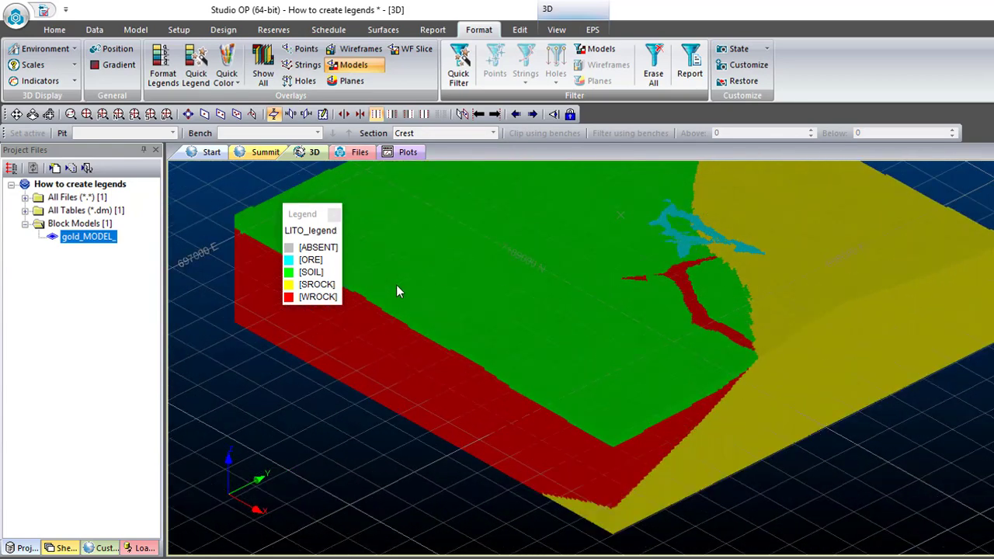
click(335, 215)
Step: Start a new legend in the project file based on the AUgrade field of the gold_model_ block model
click(163, 70)
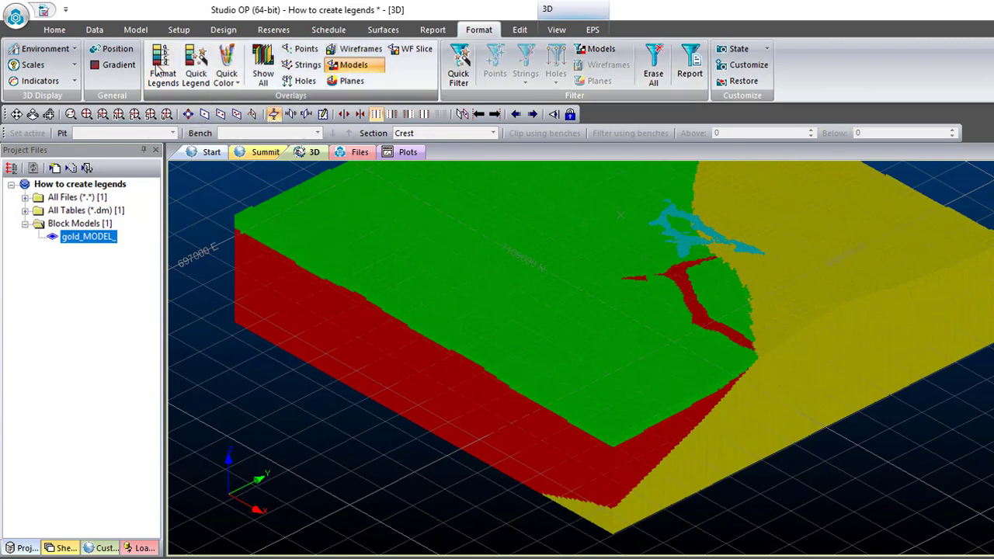
click(614, 236)
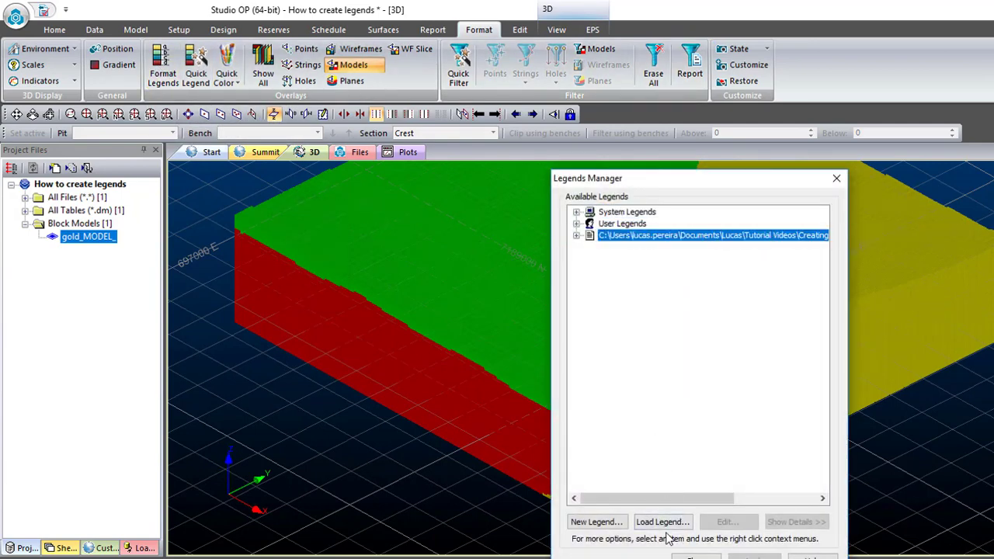
click(610, 524)
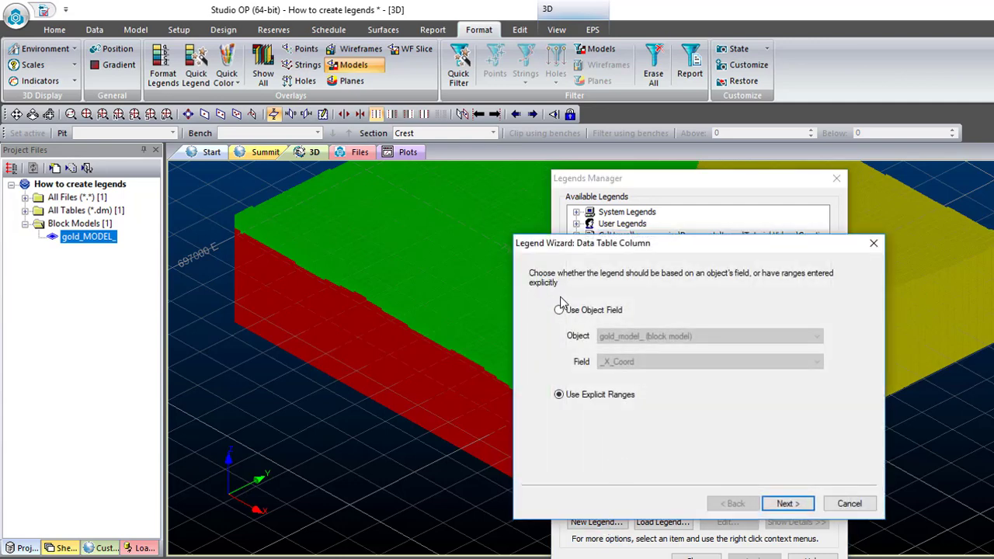
click(568, 310)
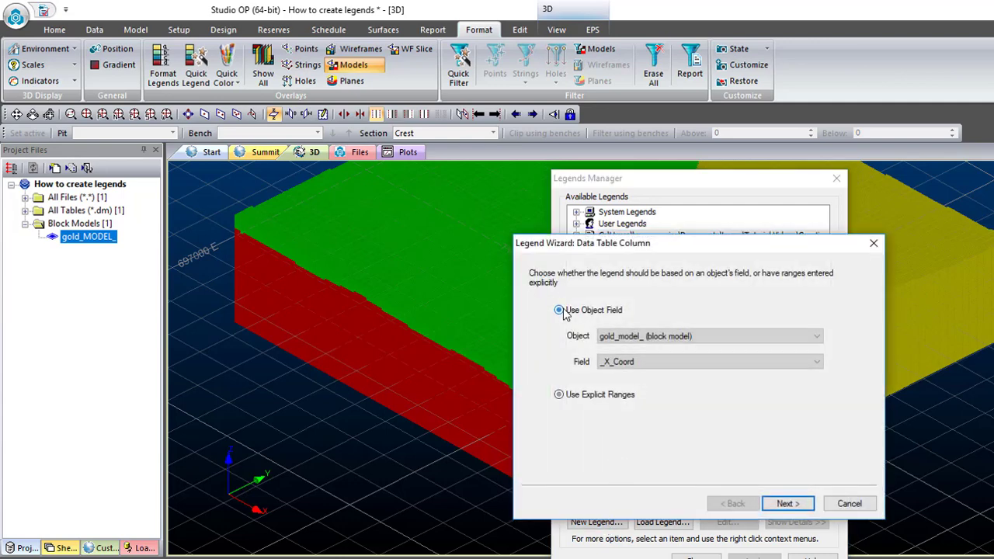
click(656, 364)
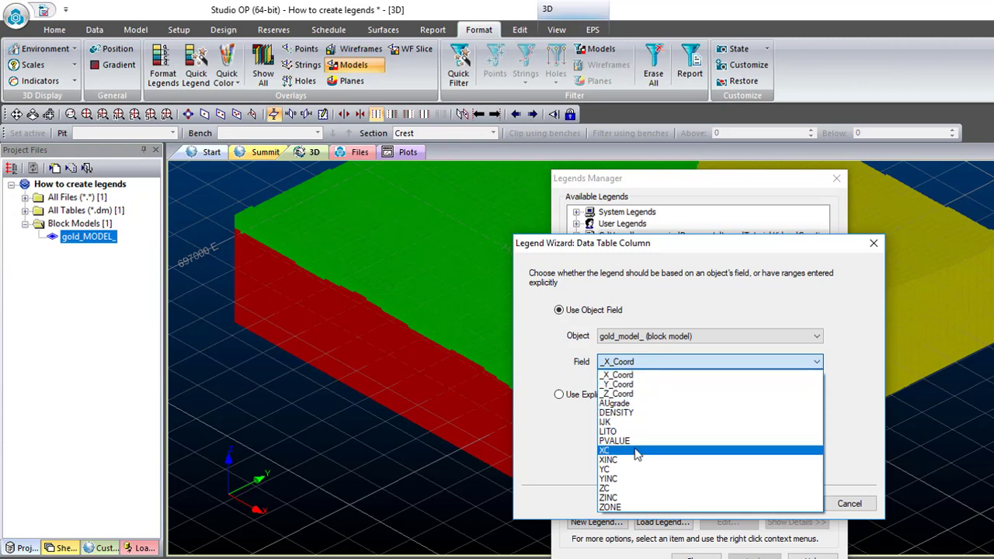
click(641, 404)
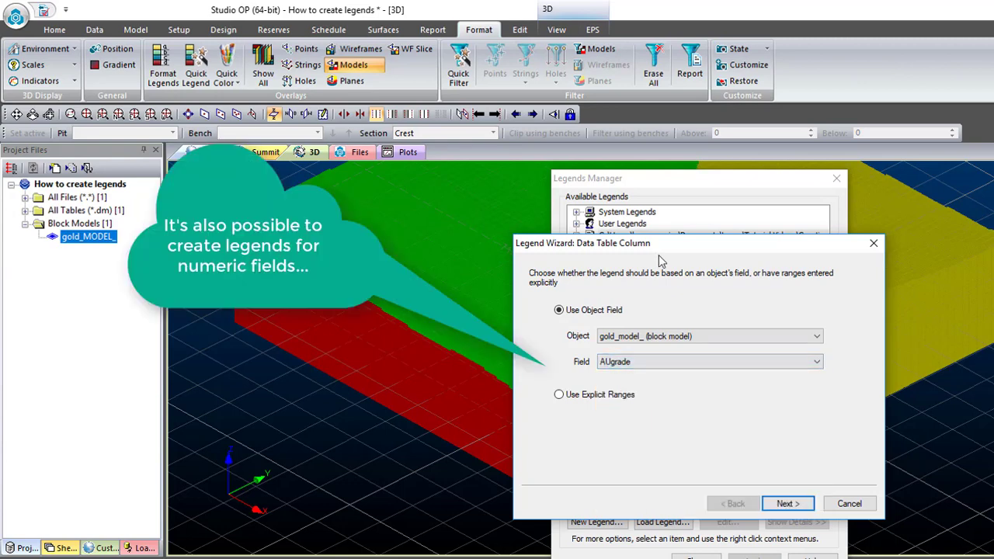
drag(658, 256, 578, 192)
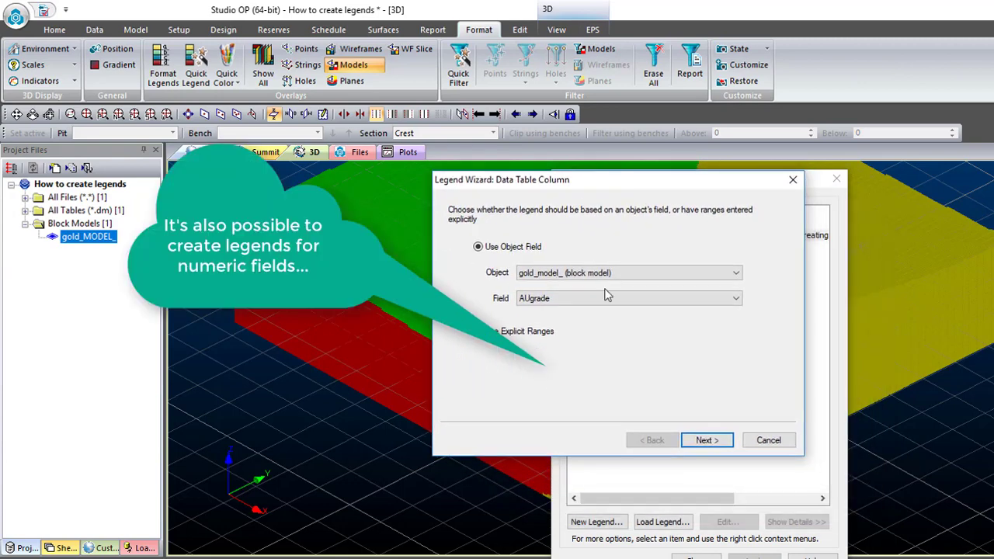
click(707, 441)
click(706, 441)
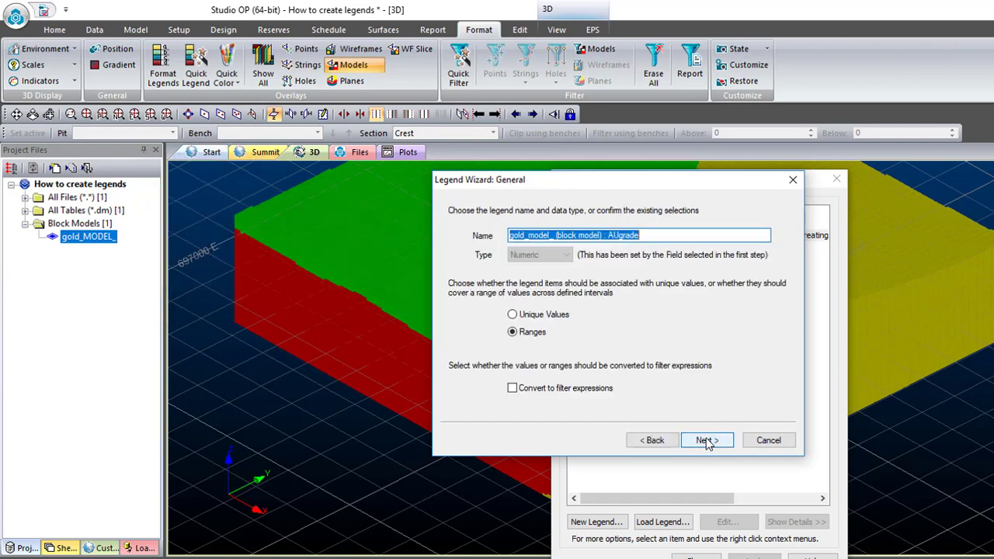
Step: Name the legend AUgrade_legend and keep its items defined as ranges without filter expressions
click(613, 236)
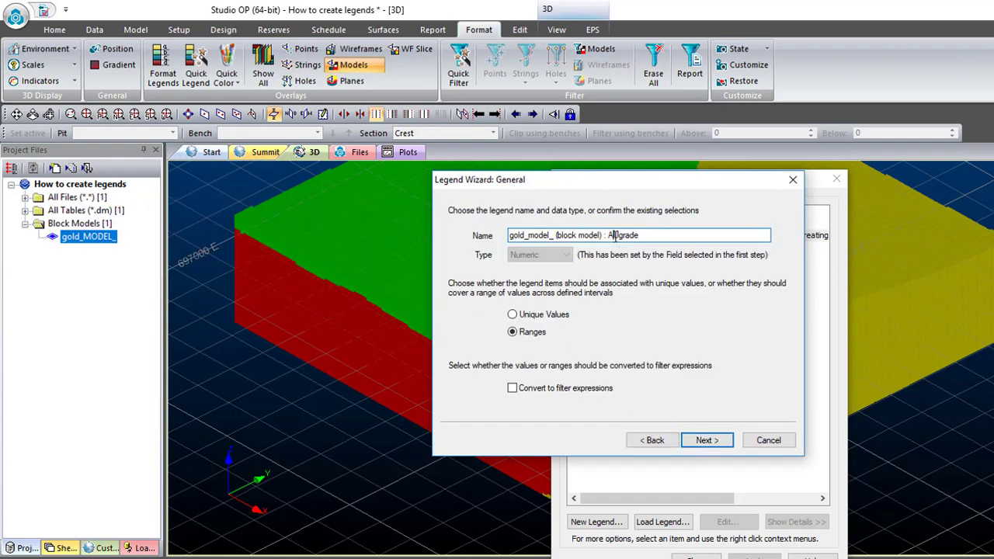
drag(610, 235, 420, 234)
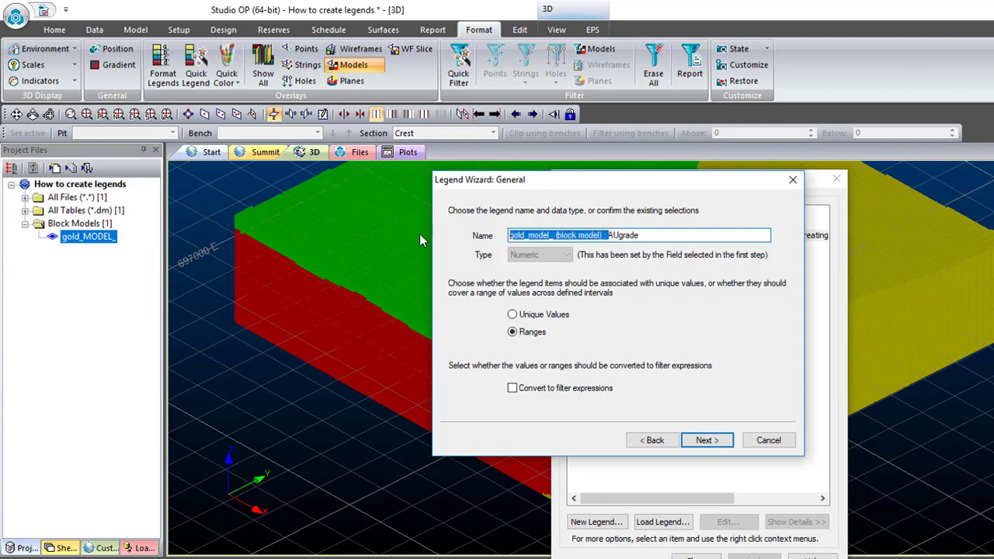
key(BackSpace)
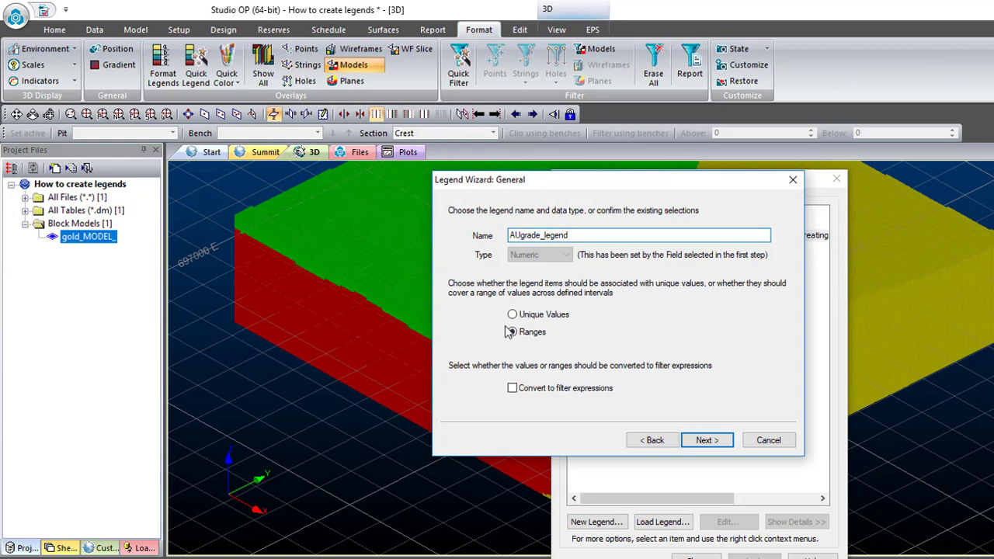
click(707, 440)
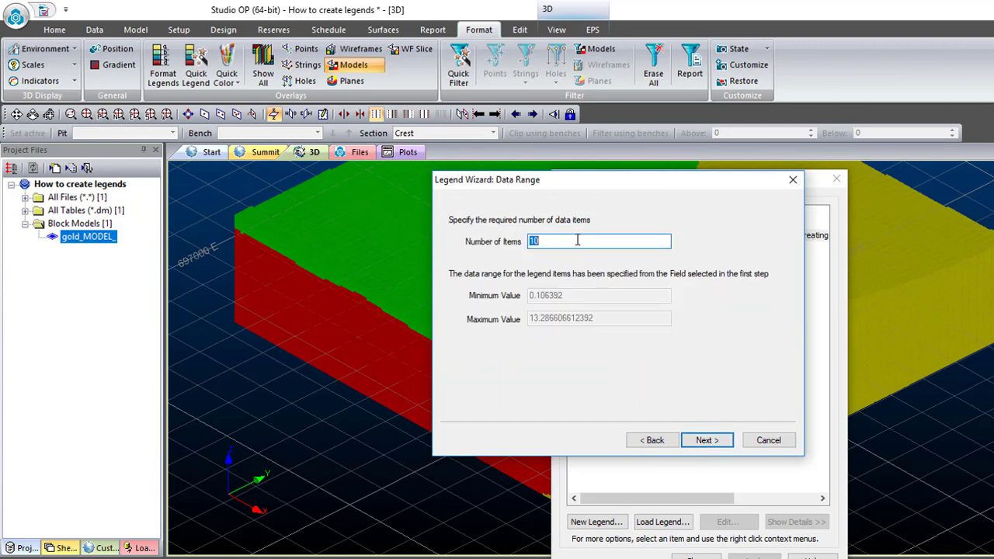
Step: Divide the legend into 5 items using a linear distribution with equal widths
text(5)
click(706, 441)
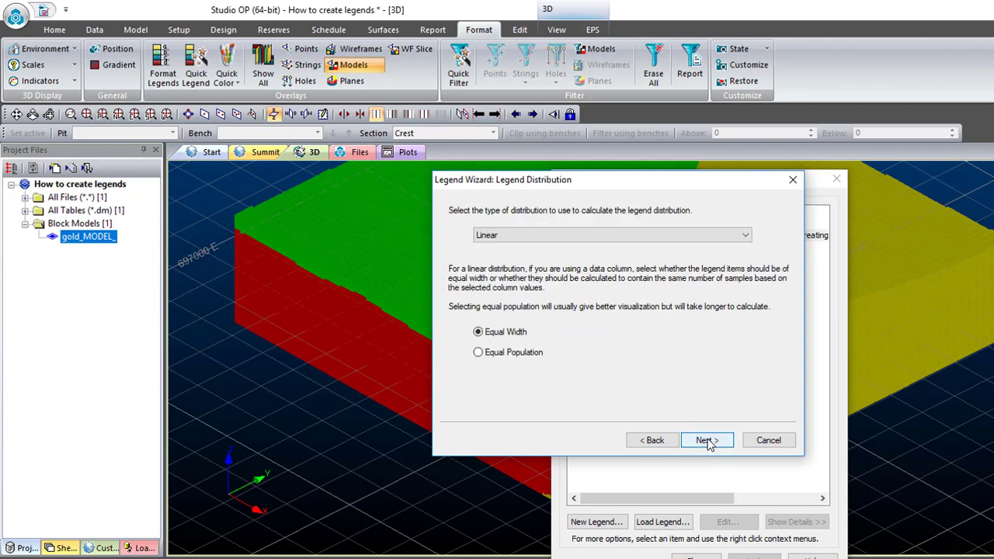
click(585, 234)
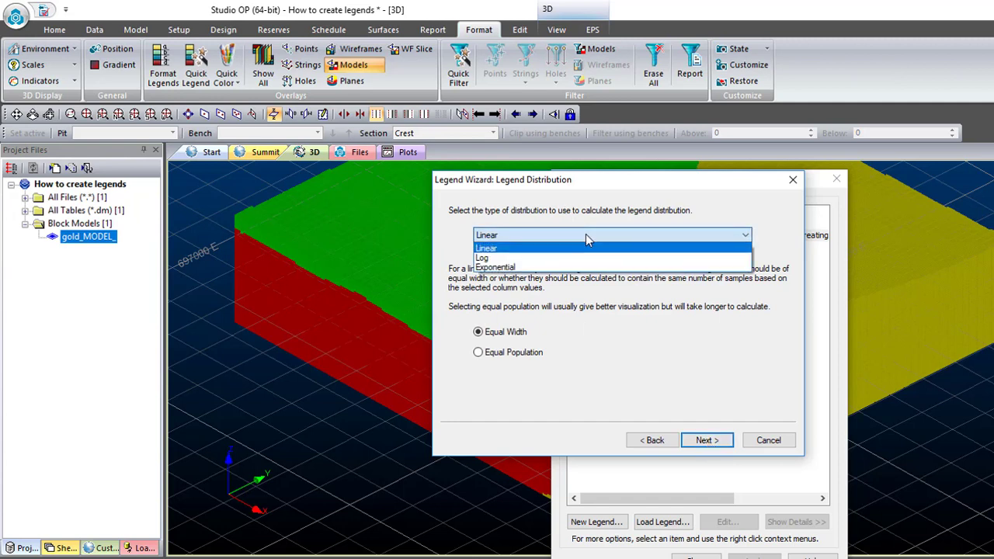
click(581, 249)
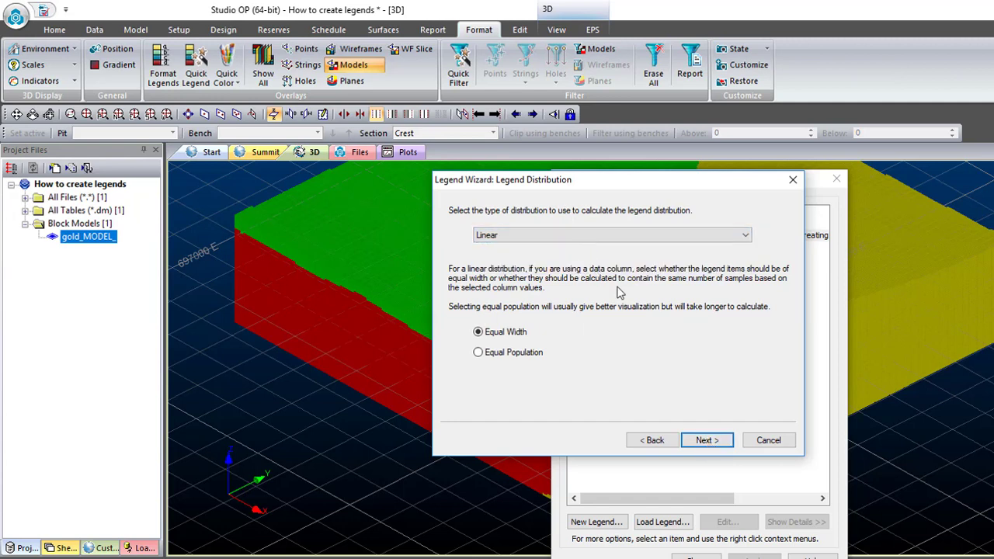
click(474, 332)
click(701, 440)
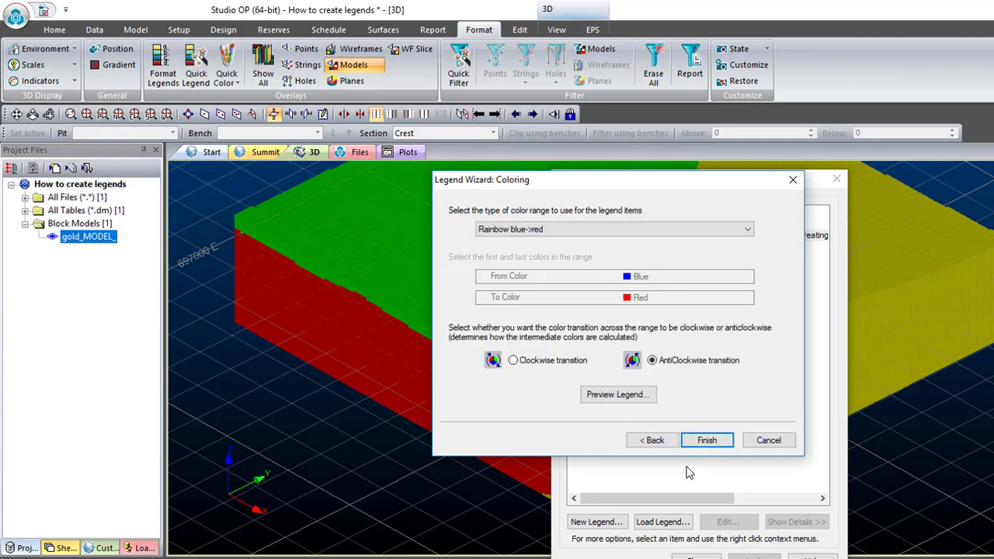
Step: Preview the legend with the Rainbow blue->red coloring, finish creating it and close the Legends Manager
click(620, 396)
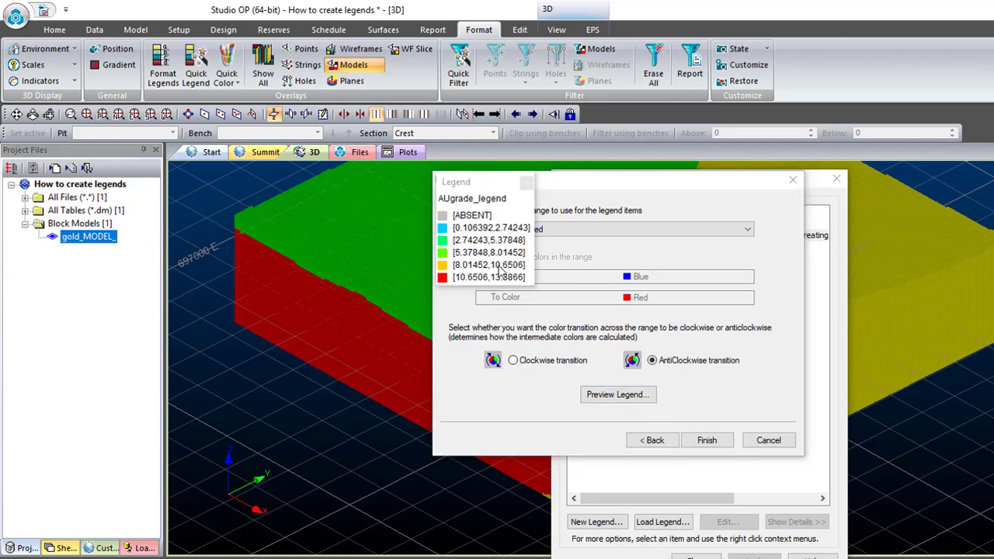
click(704, 440)
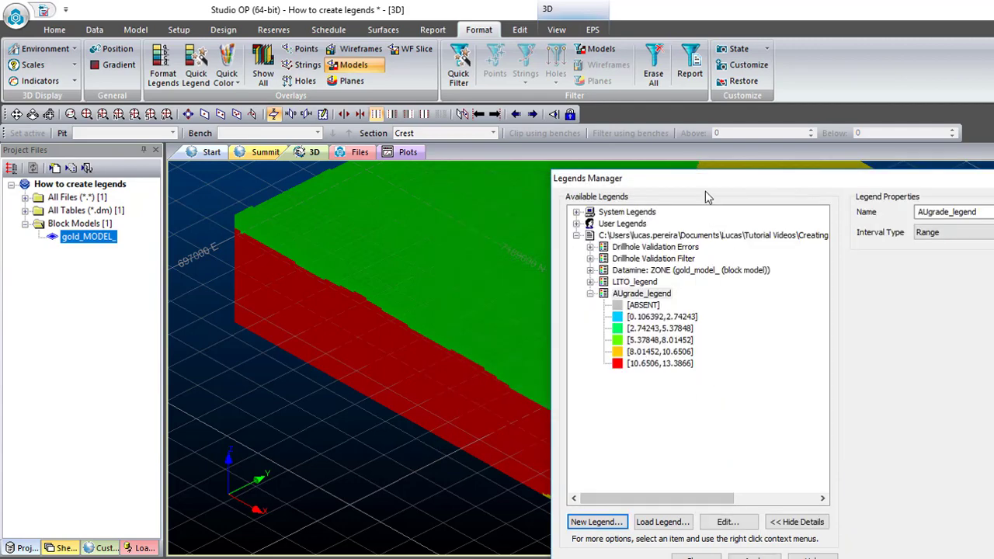
drag(703, 182, 420, 83)
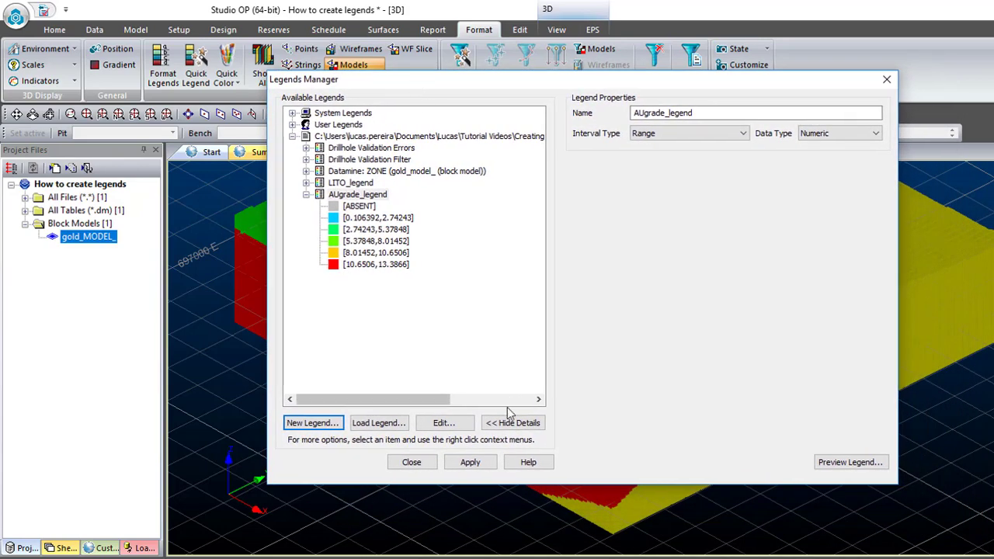
click(886, 81)
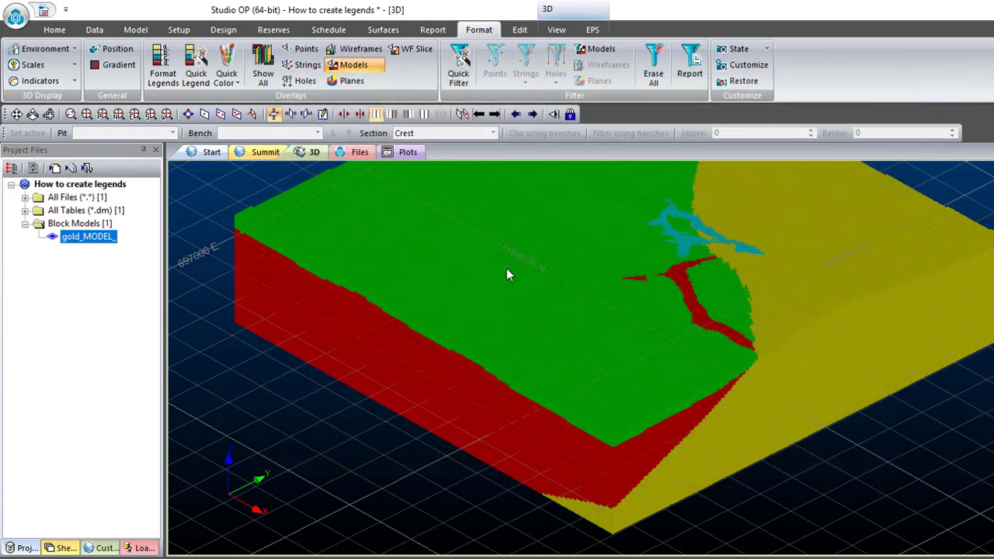
Step: Color the gold_model_ block model by the AUgrade column using AUgrade_legend and apply the change
double_click(506, 269)
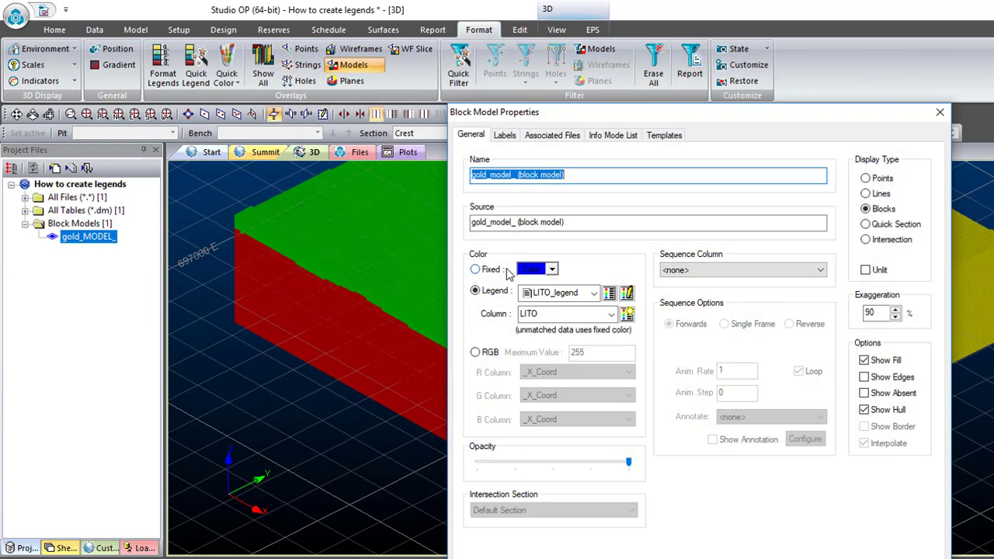
click(595, 293)
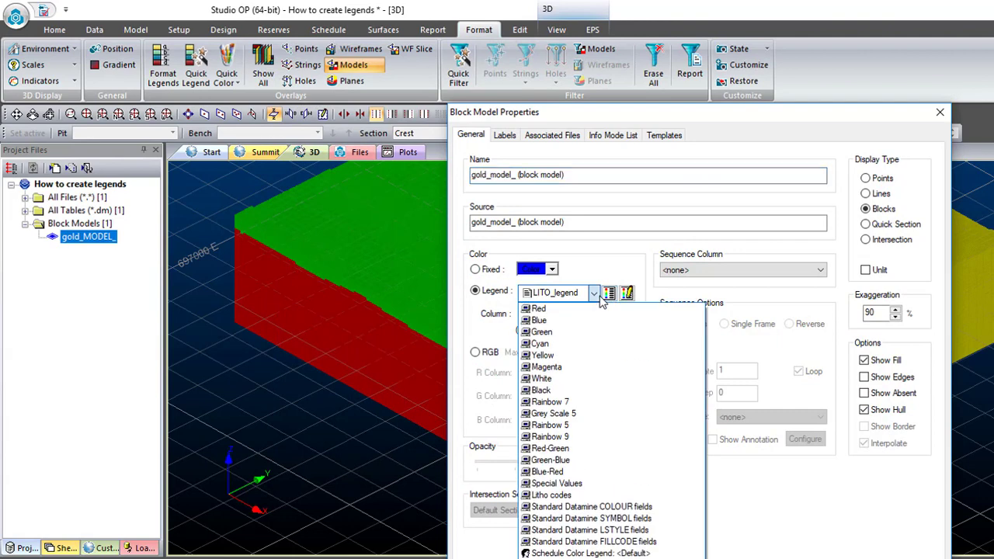
click(674, 118)
drag(674, 117, 596, 30)
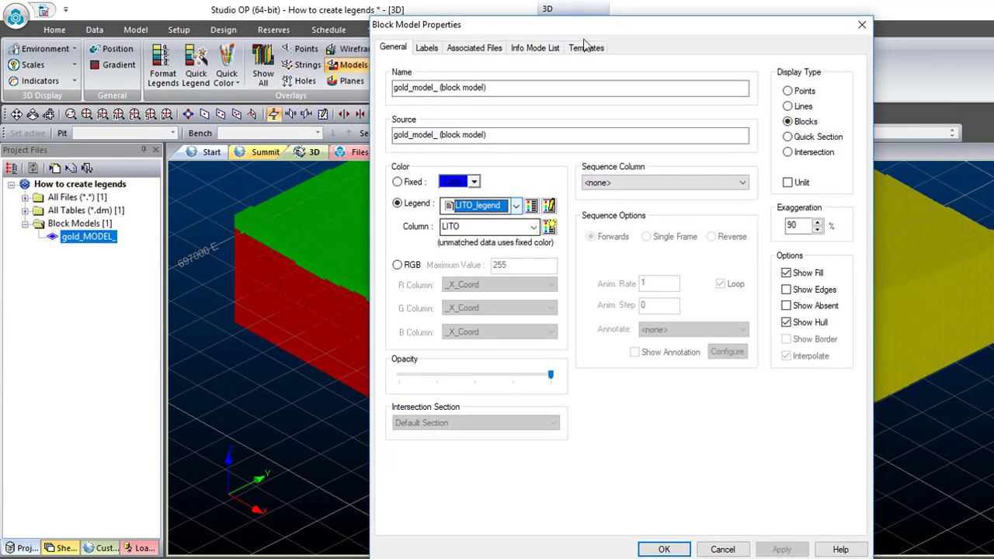
click(516, 205)
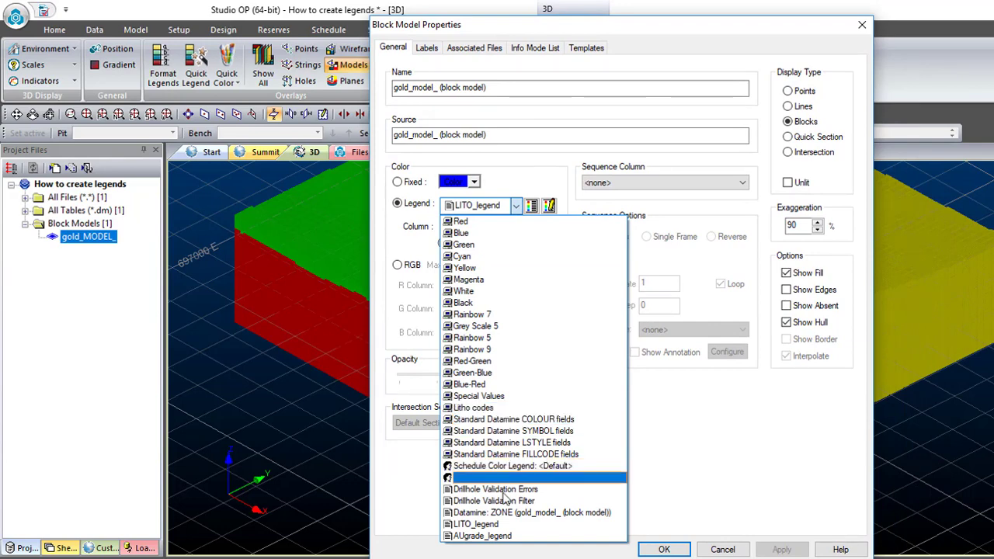
click(497, 536)
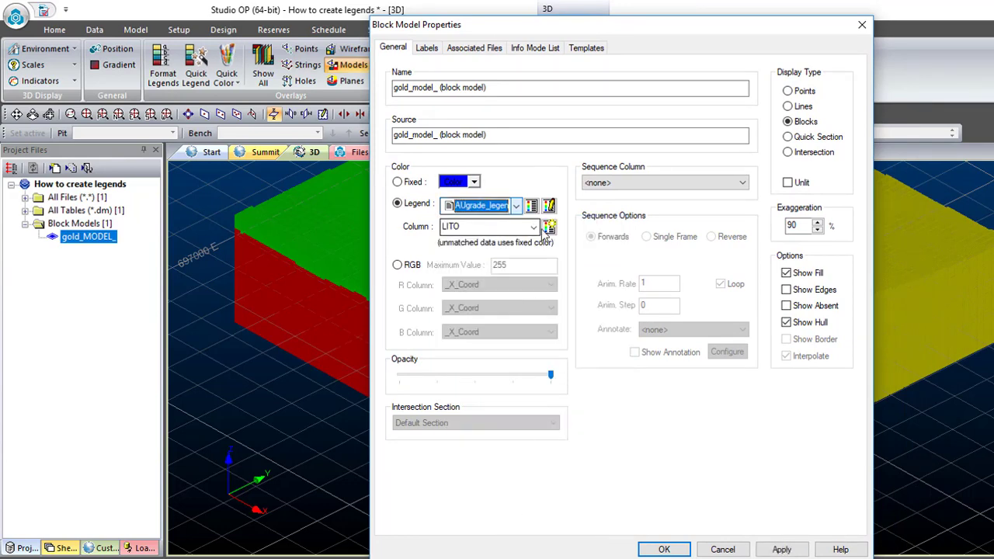
click(534, 226)
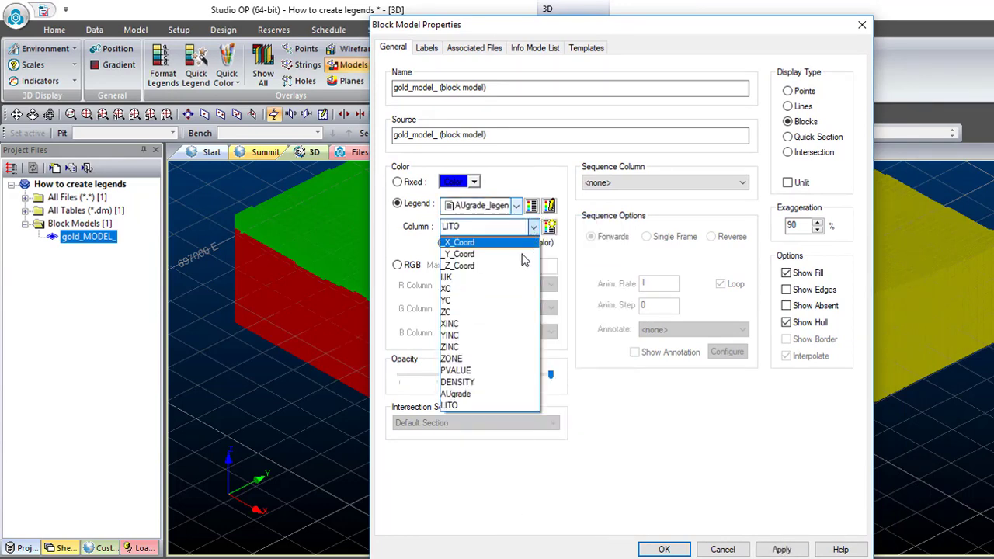
click(479, 398)
drag(561, 30, 544, 22)
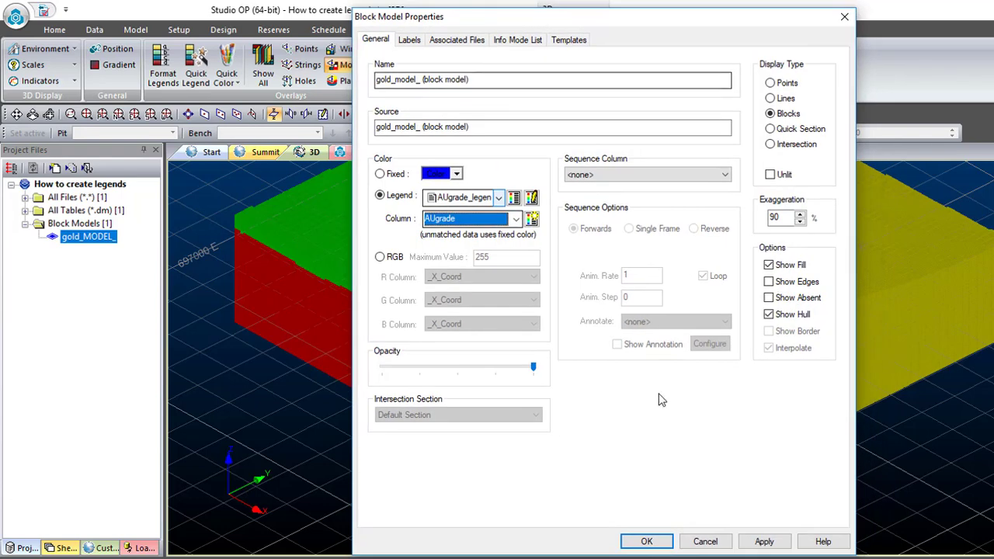
click(764, 542)
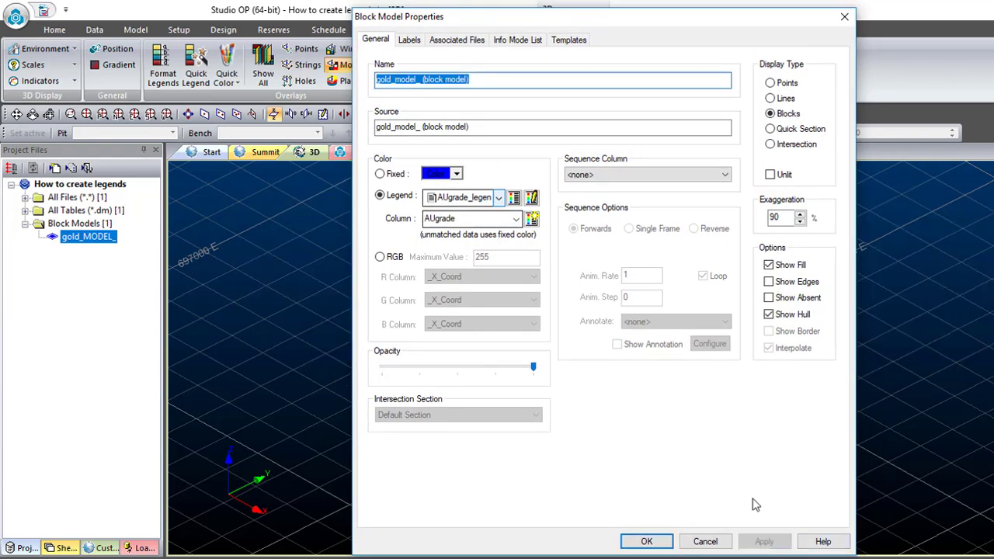
Step: Display the AUgrade_legend key away from the block model properties and accept those properties
click(513, 198)
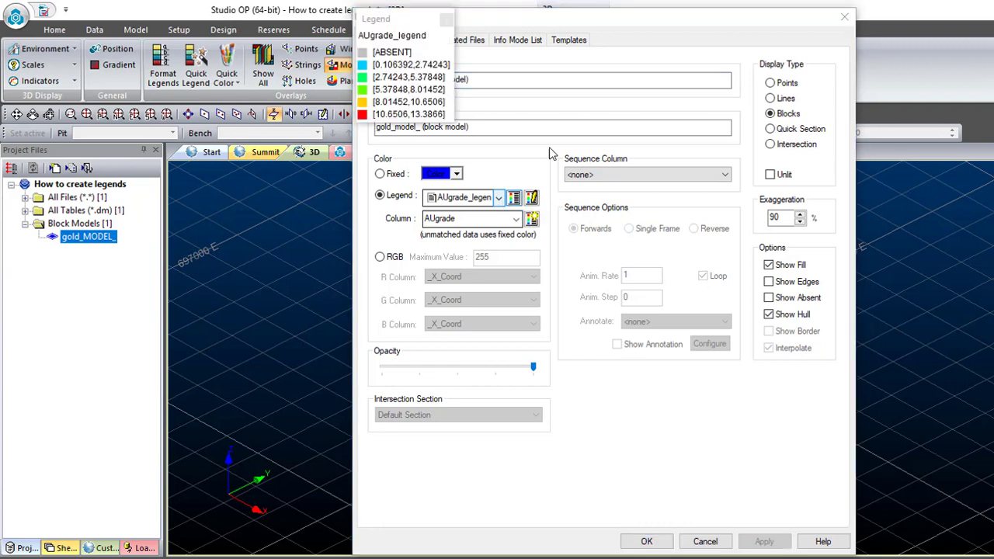
drag(405, 14, 248, 66)
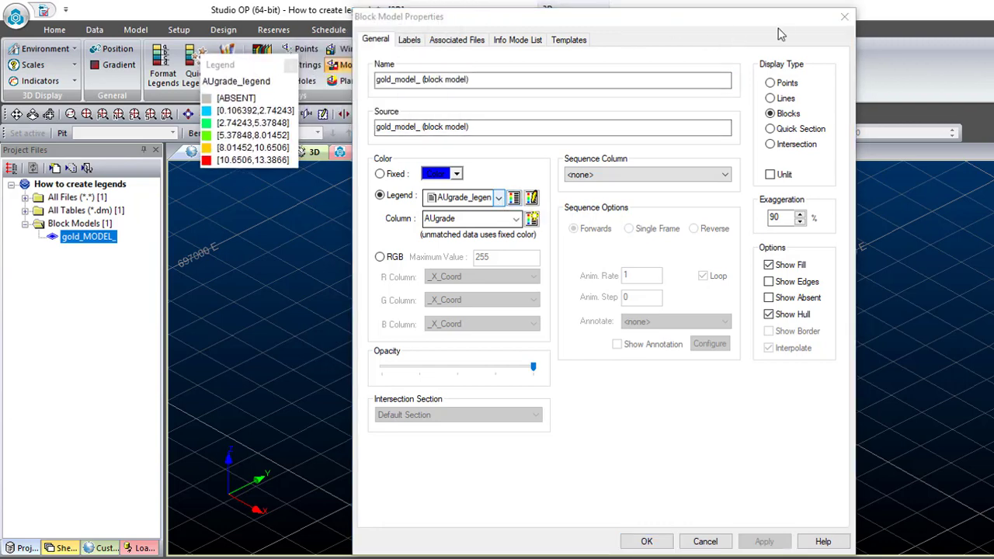
click(647, 542)
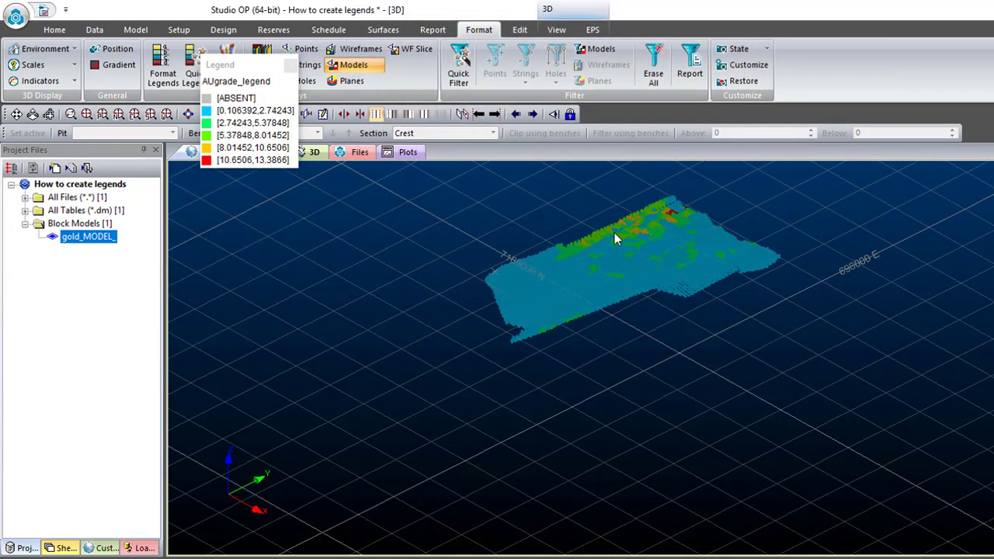
Step: Examine the AUgrade coloring of the block model from several angles, with the legend key placed beside the model
scroll(630, 245, up, 2)
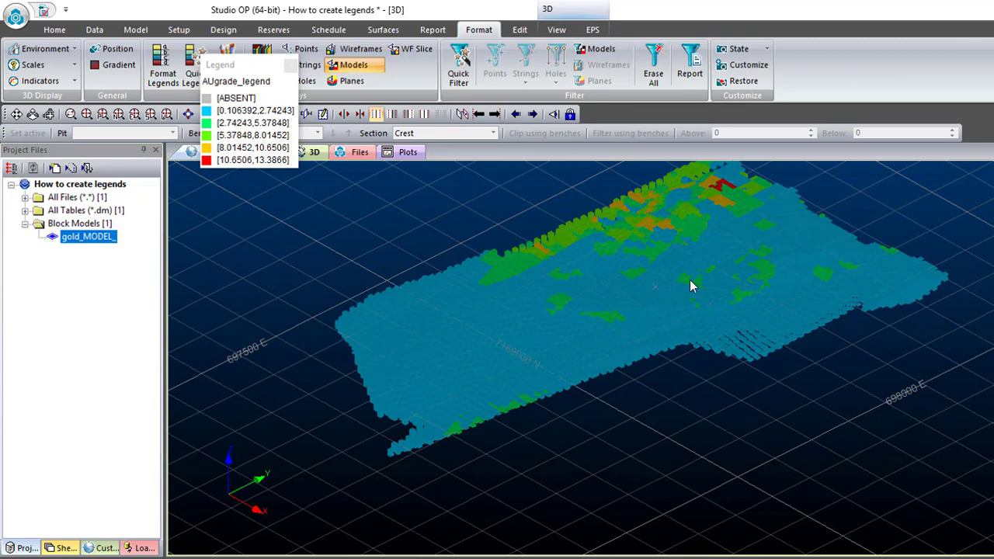
scroll(674, 308, down, 1)
drag(709, 301, 852, 448)
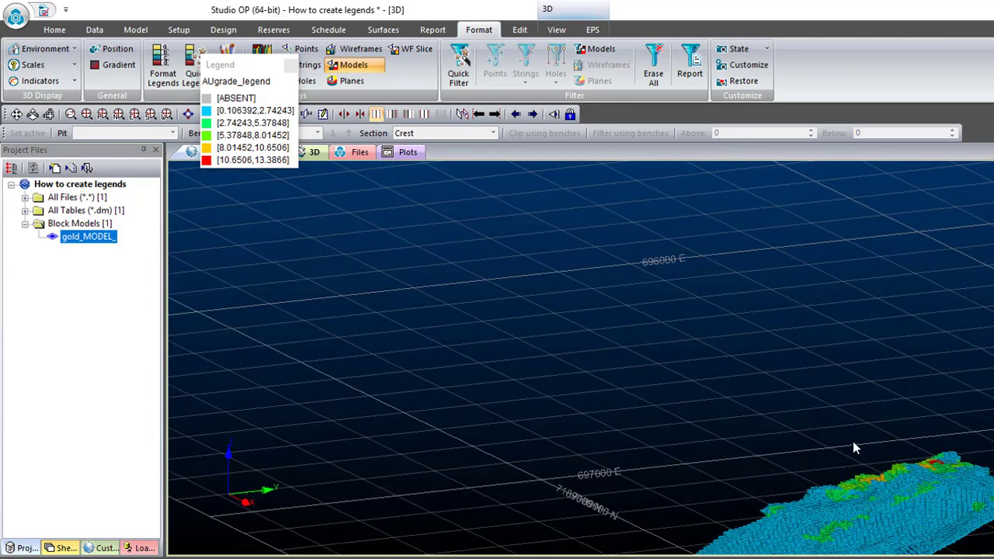
drag(900, 480, 775, 376)
middle_drag(875, 415, 690, 341)
scroll(663, 365, up, 7)
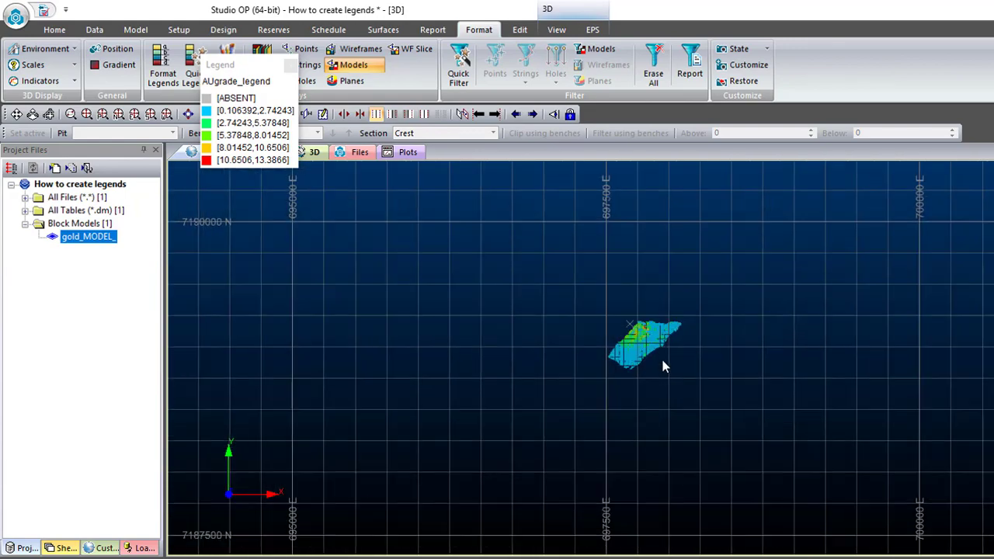
scroll(646, 334, up, 5)
drag(648, 339, 609, 306)
drag(253, 65, 432, 198)
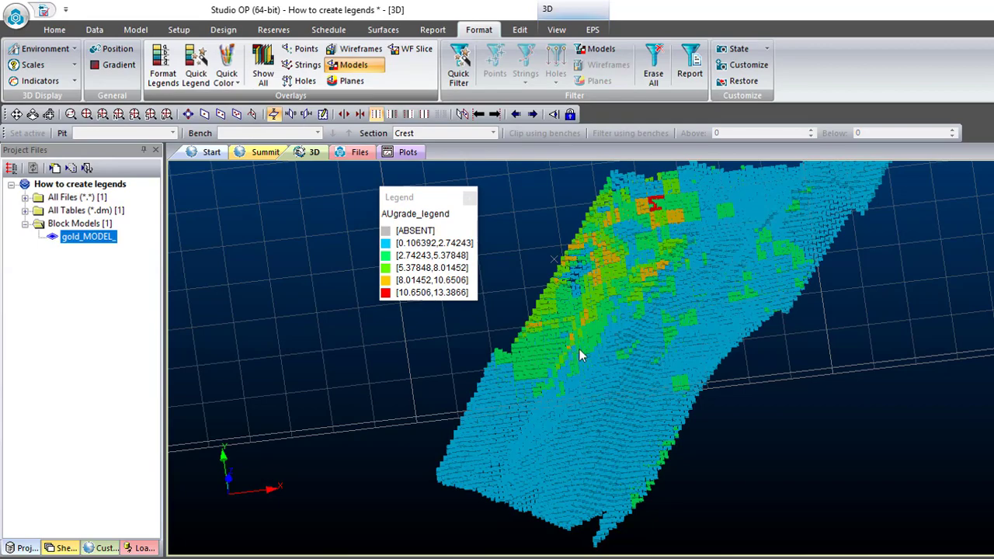
scroll(736, 301, down, 6)
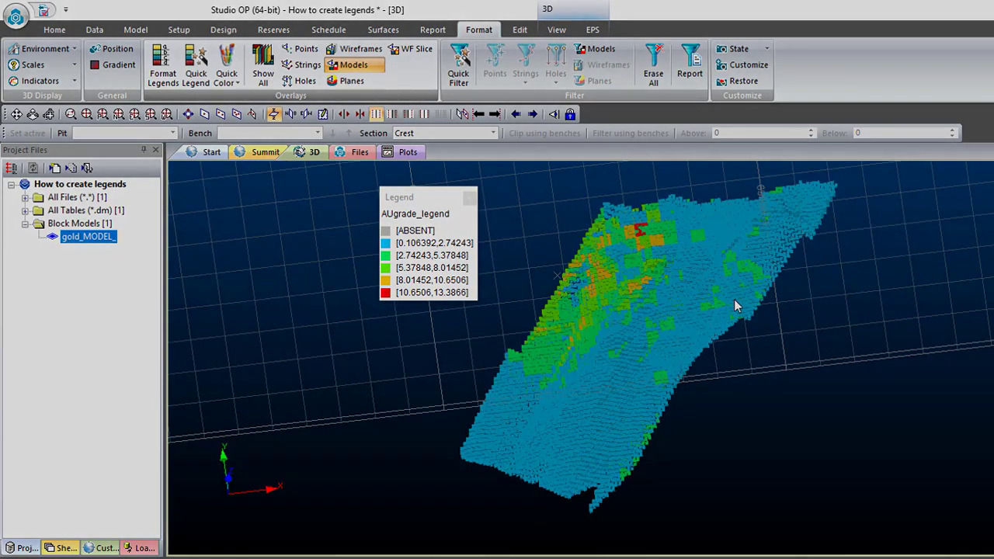